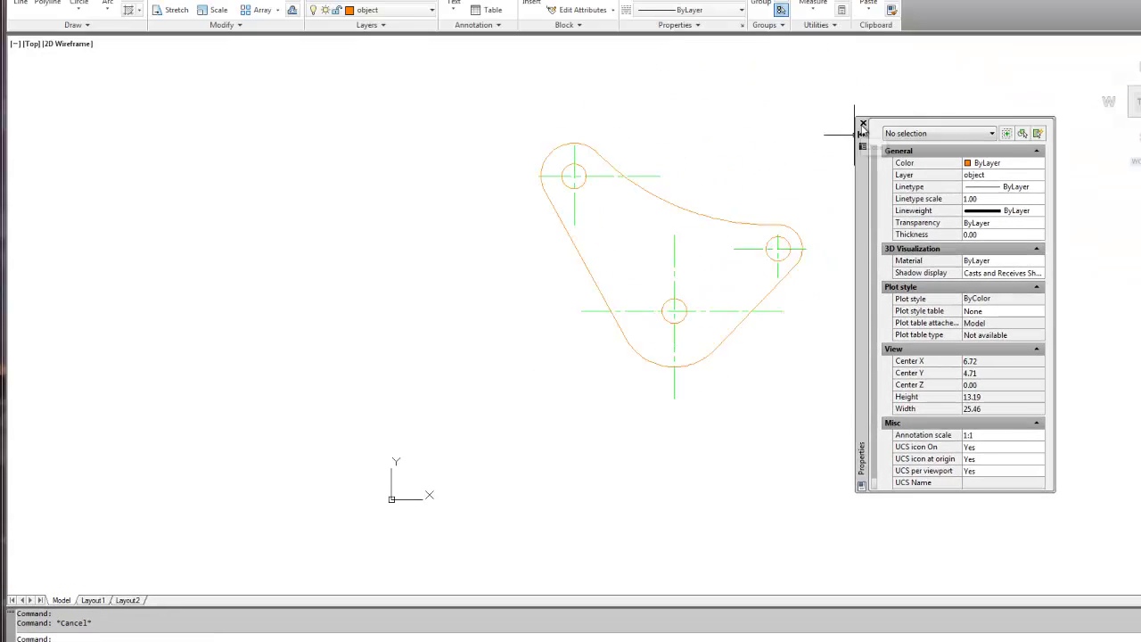
- Close the Properties palette so only the orange three-hole bracket is visible
click(819, 155)
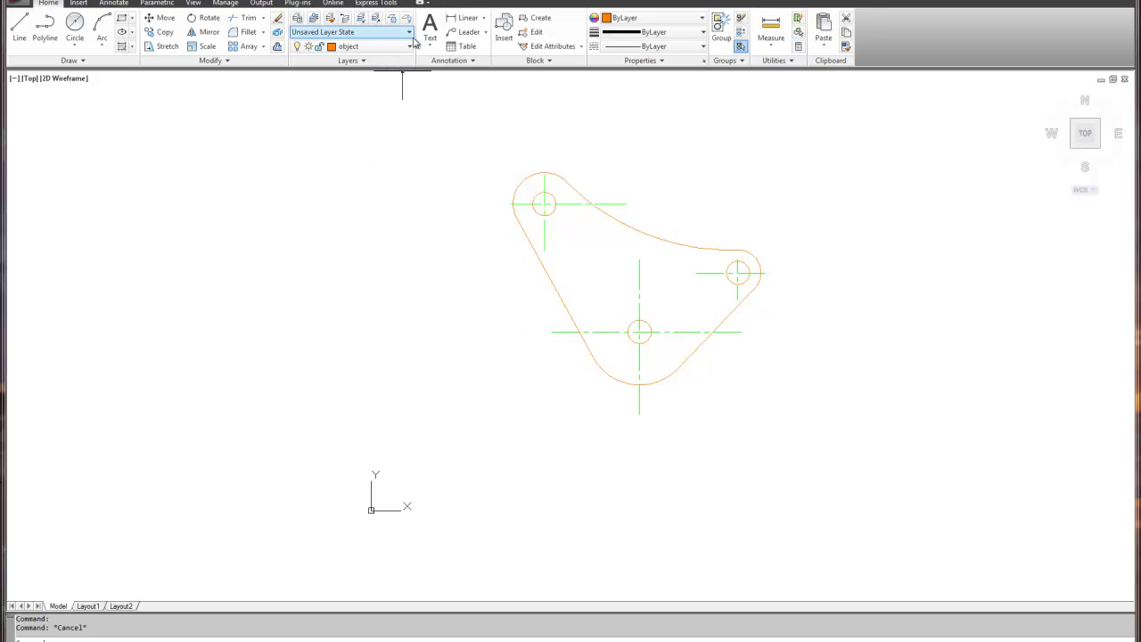
- Turn off the center layer and make area the current layer
click(375, 46)
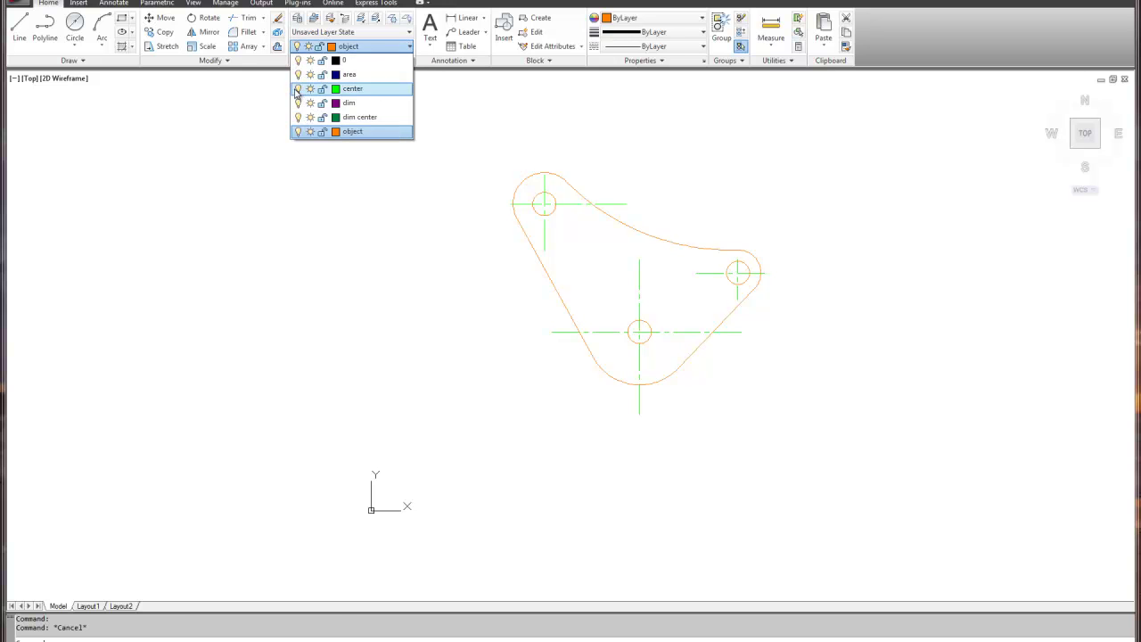
click(297, 89)
click(301, 232)
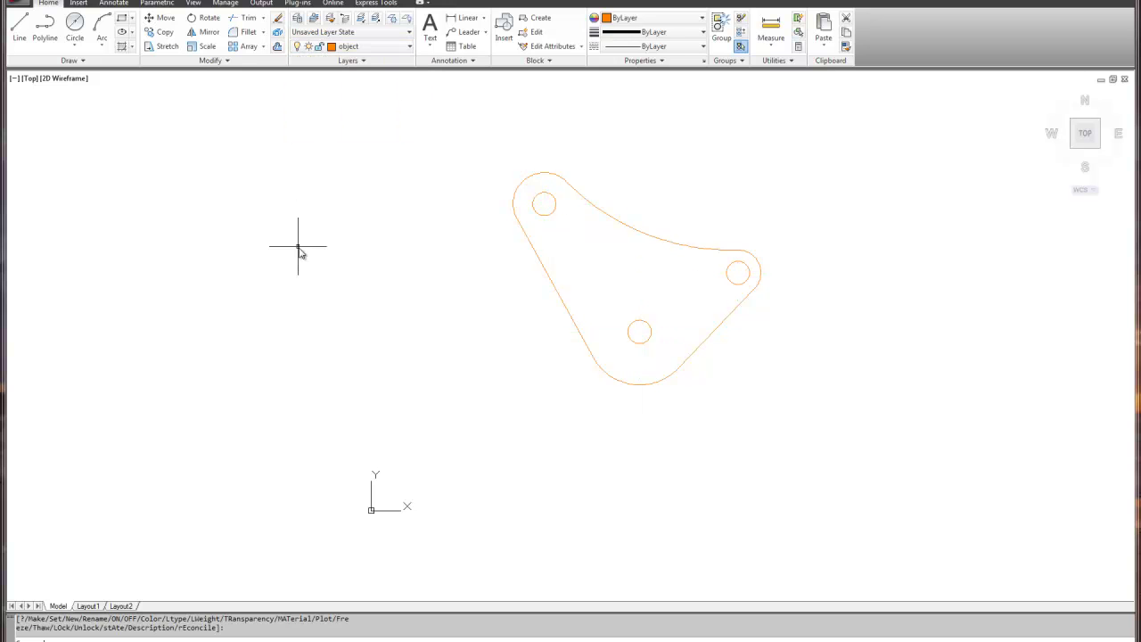
click(401, 48)
click(349, 74)
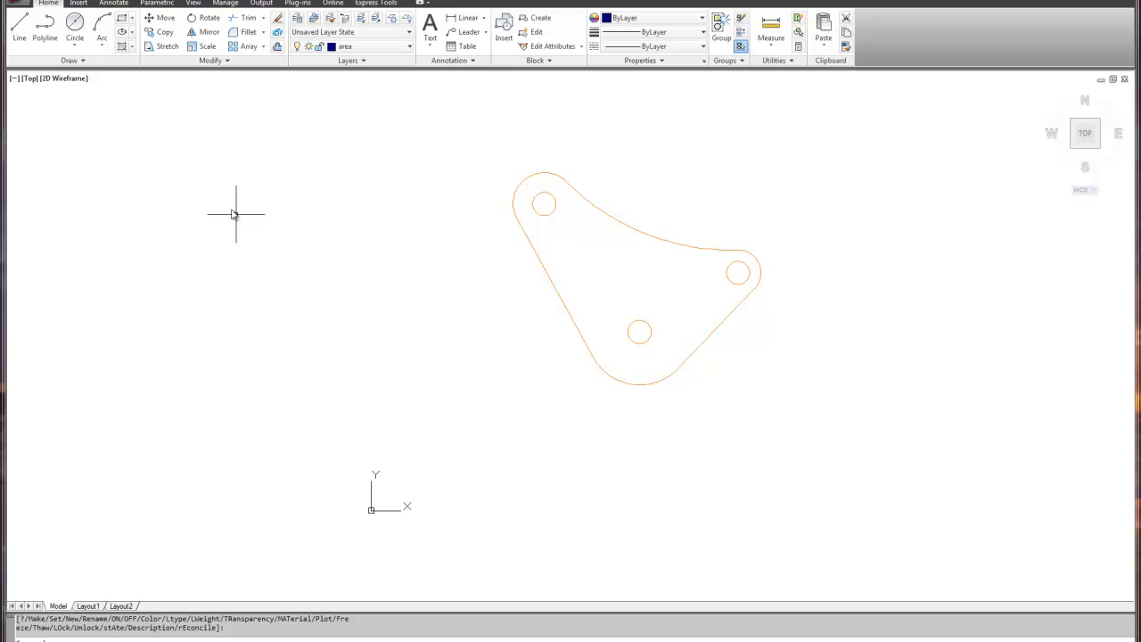
- Run Boundary with a point picked inside the bracket to create four closed polylines
click(132, 49)
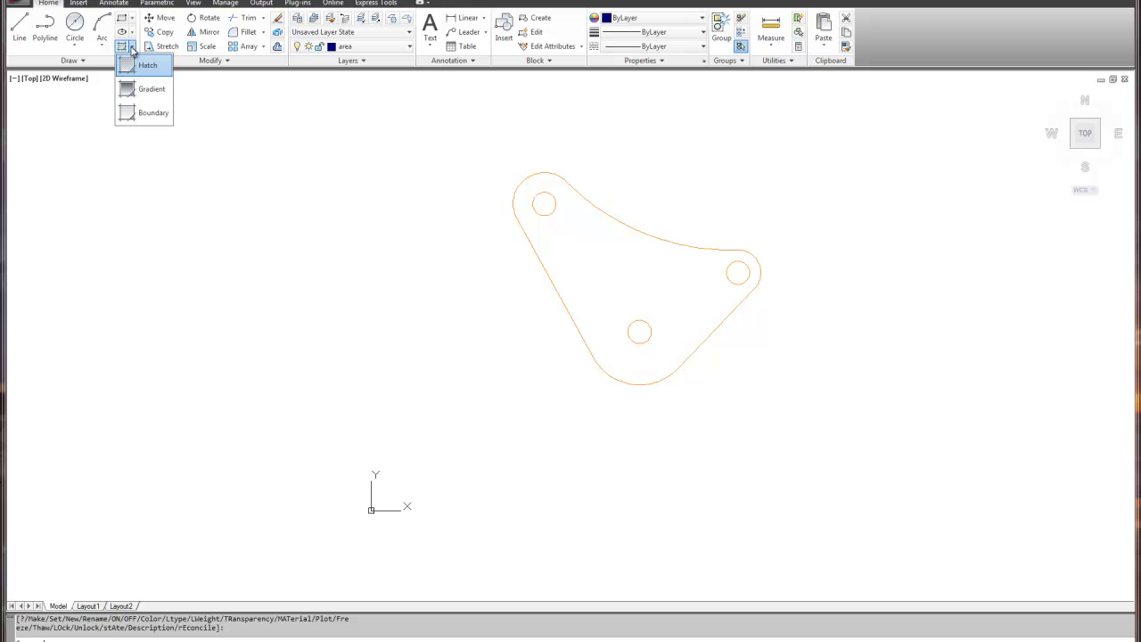
click(152, 114)
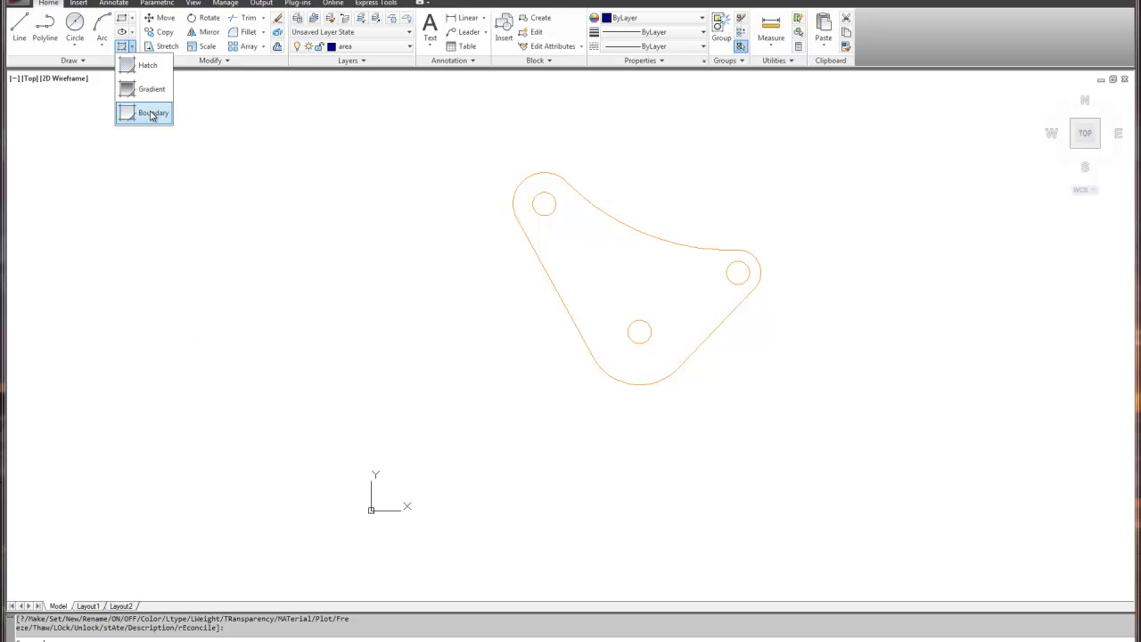
drag(541, 248, 354, 203)
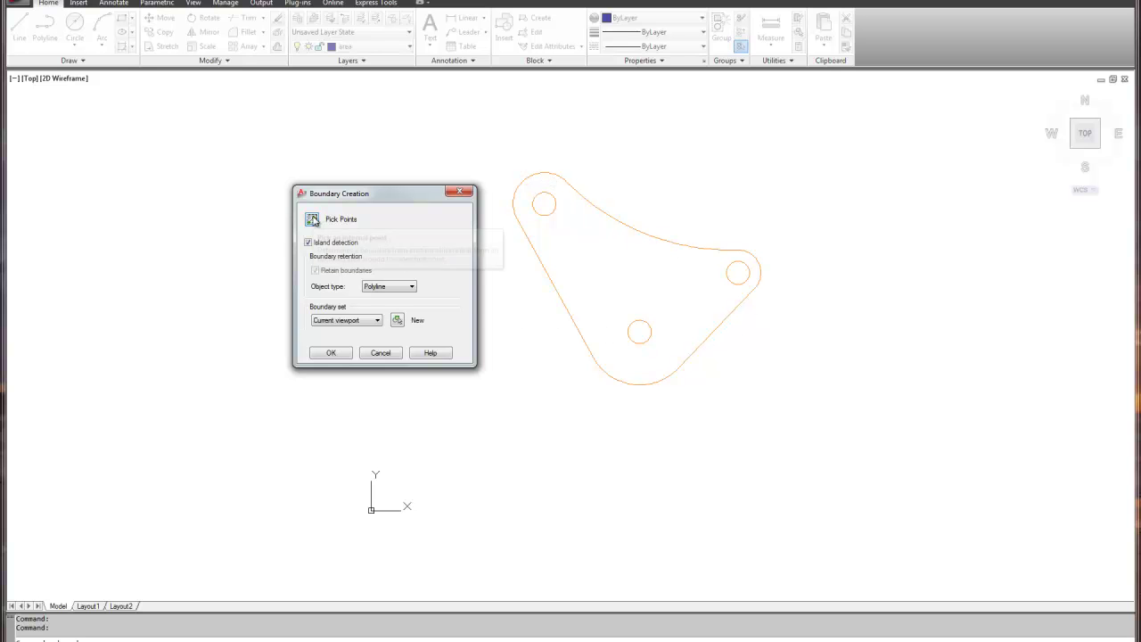
click(312, 218)
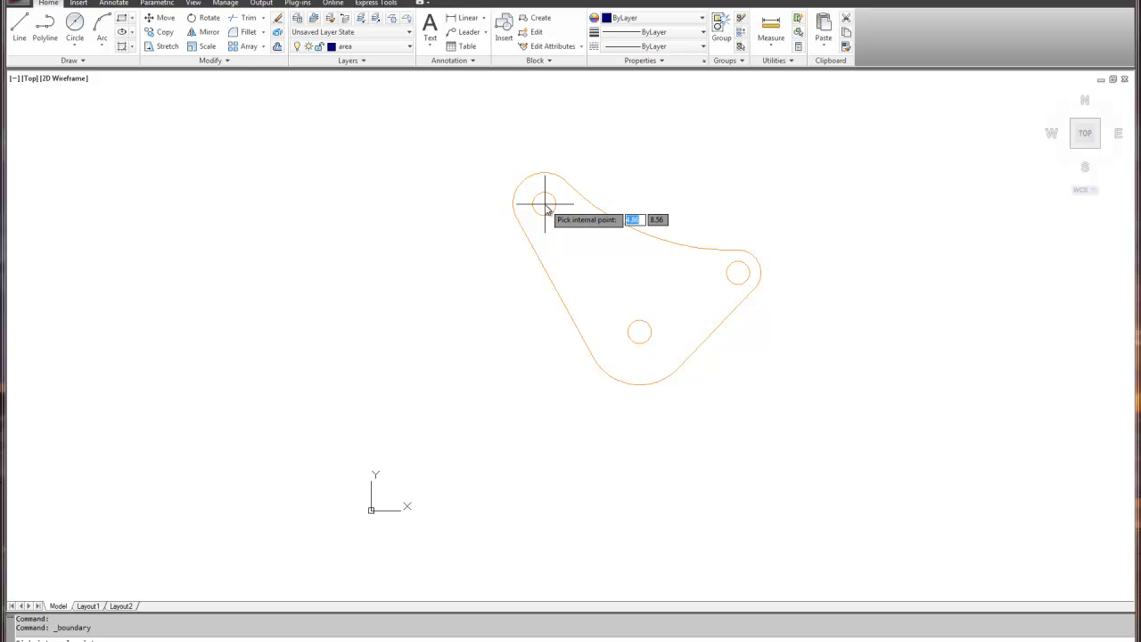
click(605, 267)
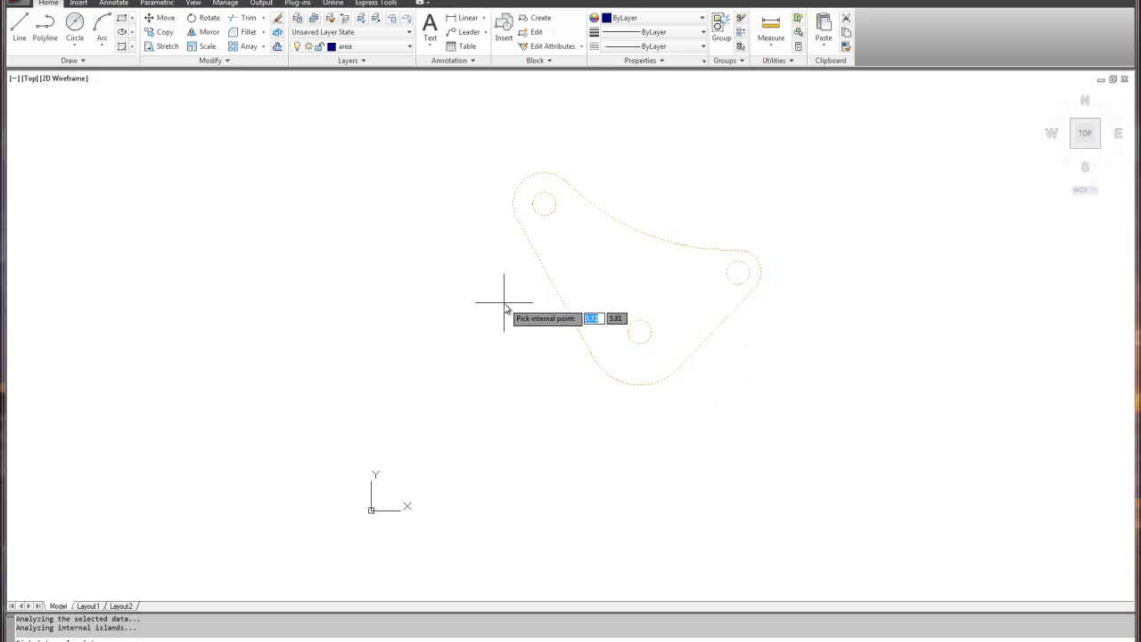
key(Return)
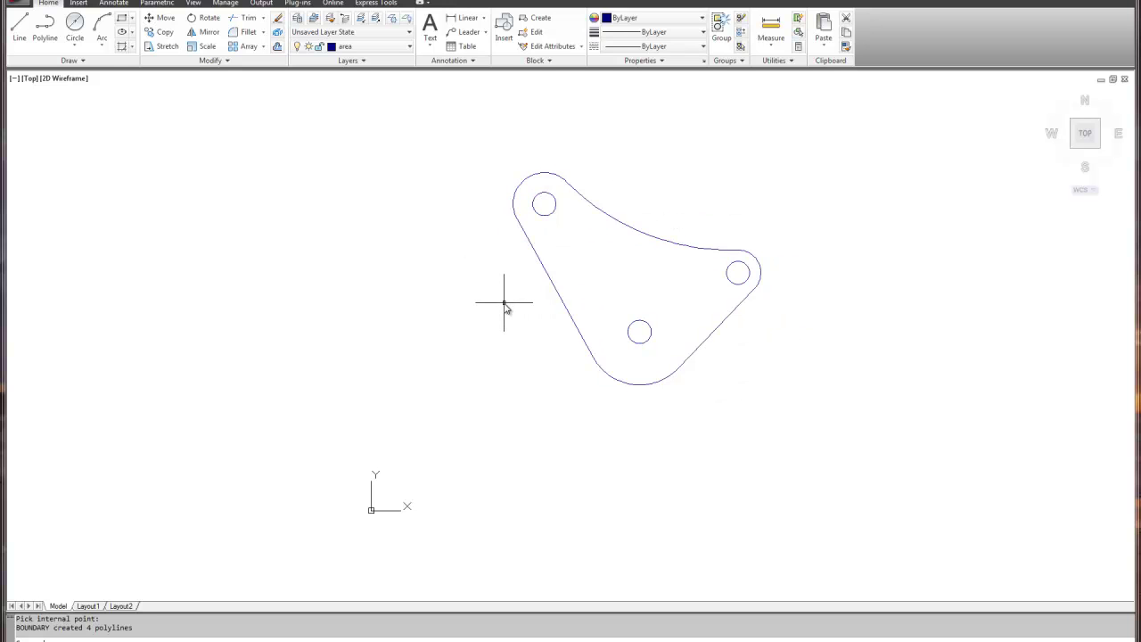
- Check the outer boundary polyline's Properties: area 21.16, length 19.57
mouse_move(546, 273)
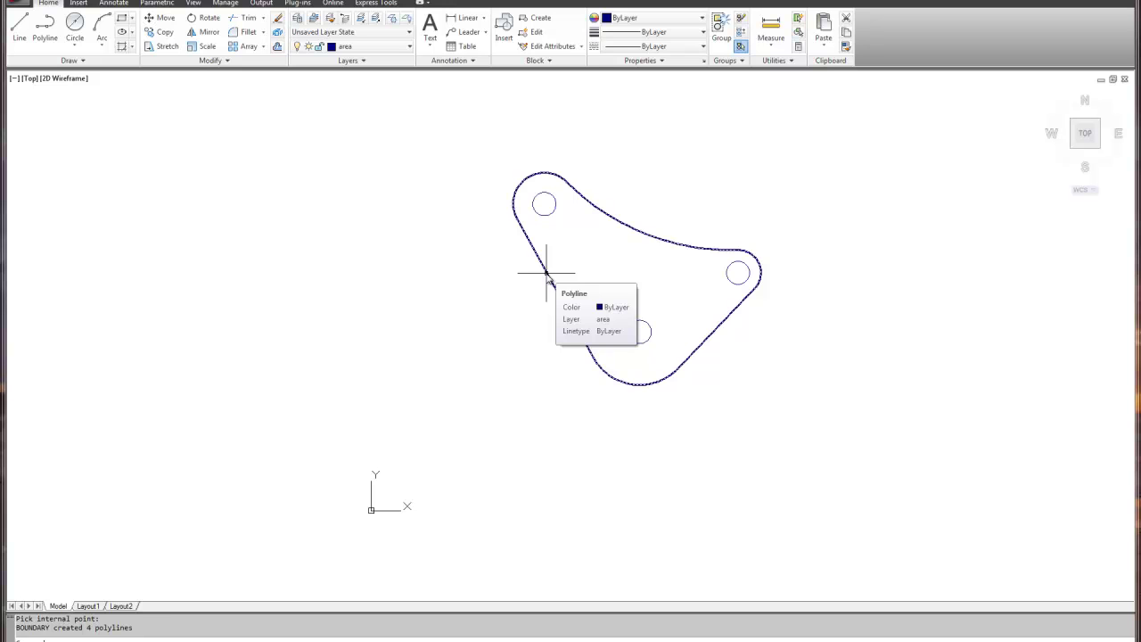
click(546, 274)
right_click(547, 274)
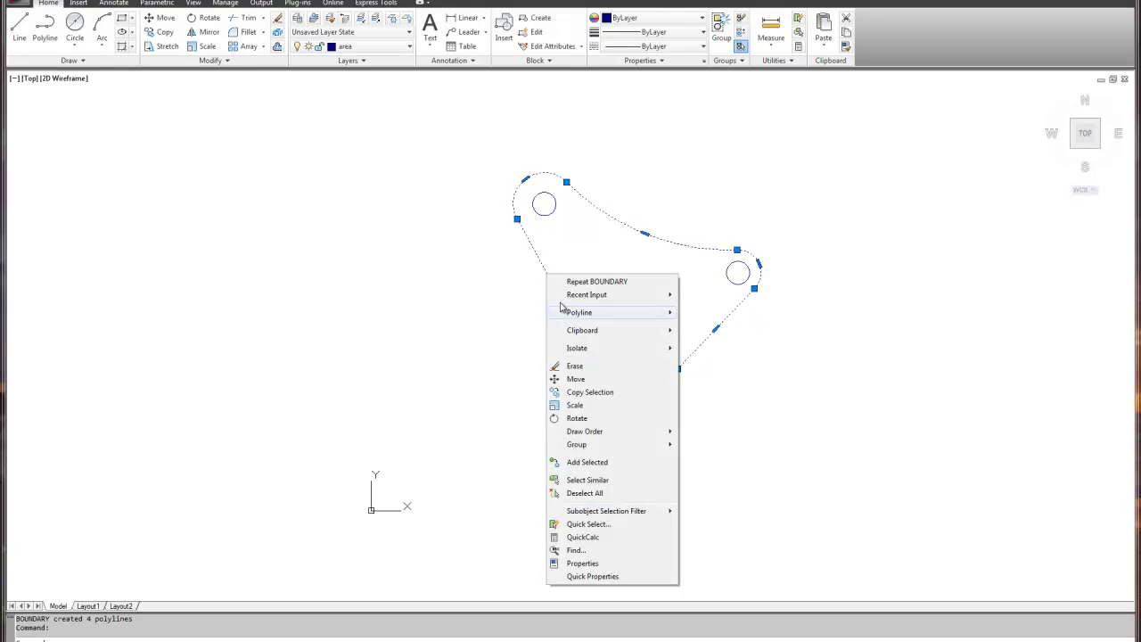
click(610, 567)
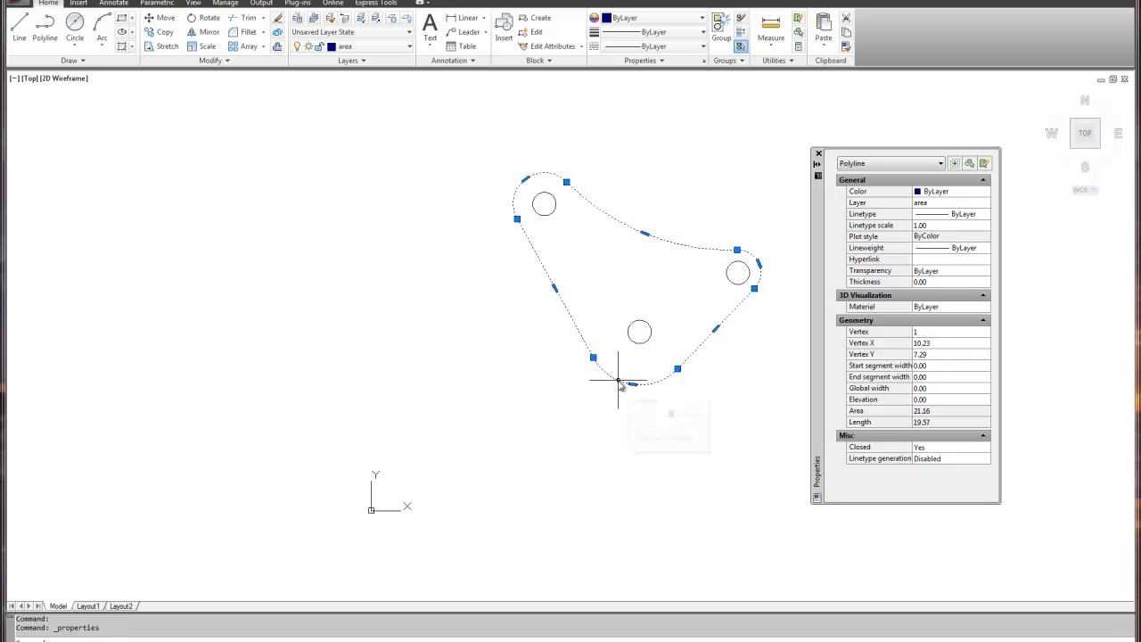
mouse_move(618, 380)
click(819, 154)
- Start an area measurement and add the bracket outline's area by object
key(Escape)
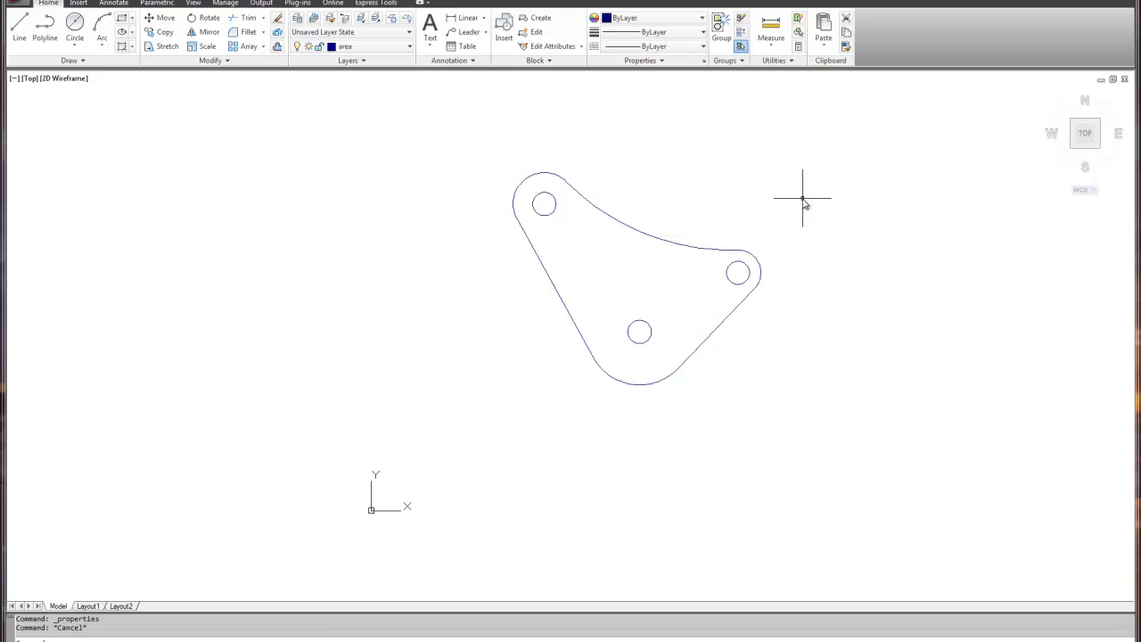
click(772, 46)
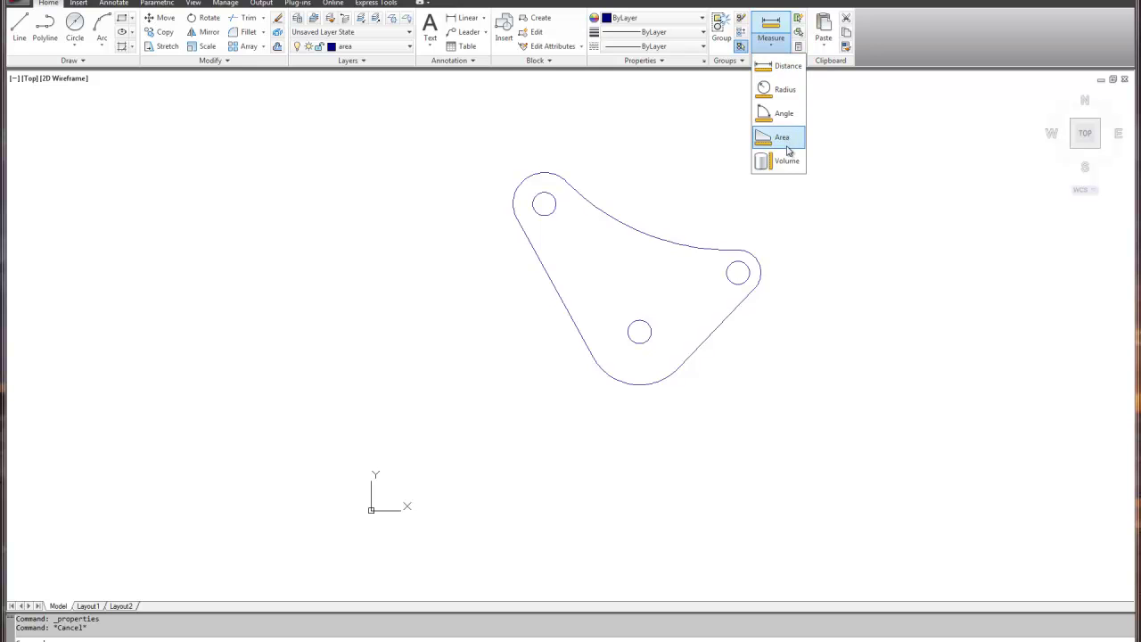
click(782, 138)
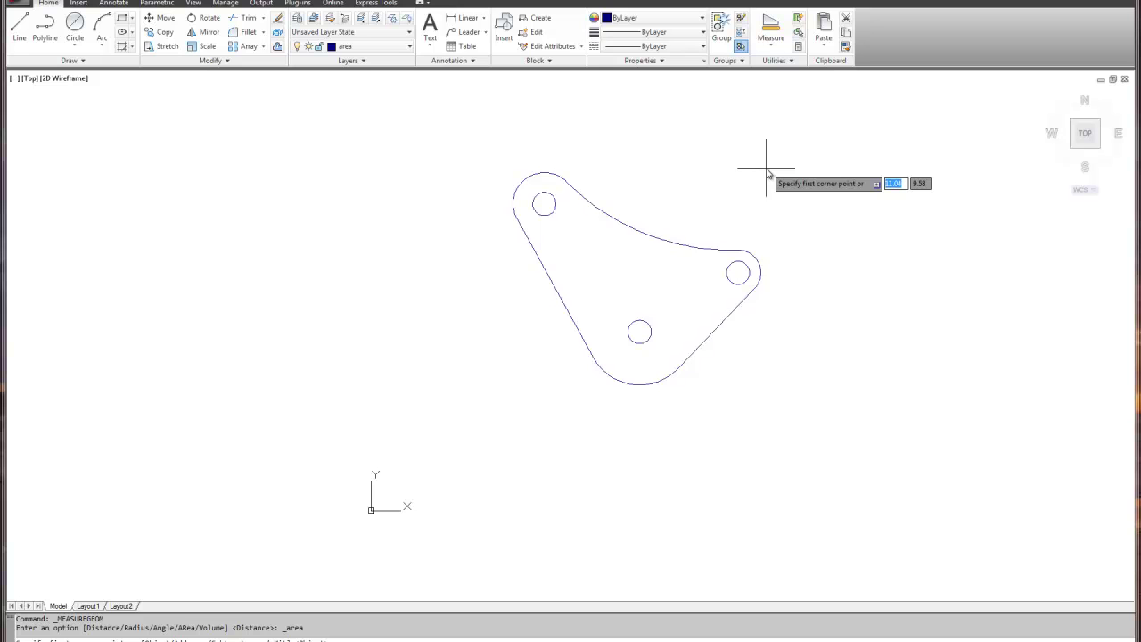
right_click(766, 169)
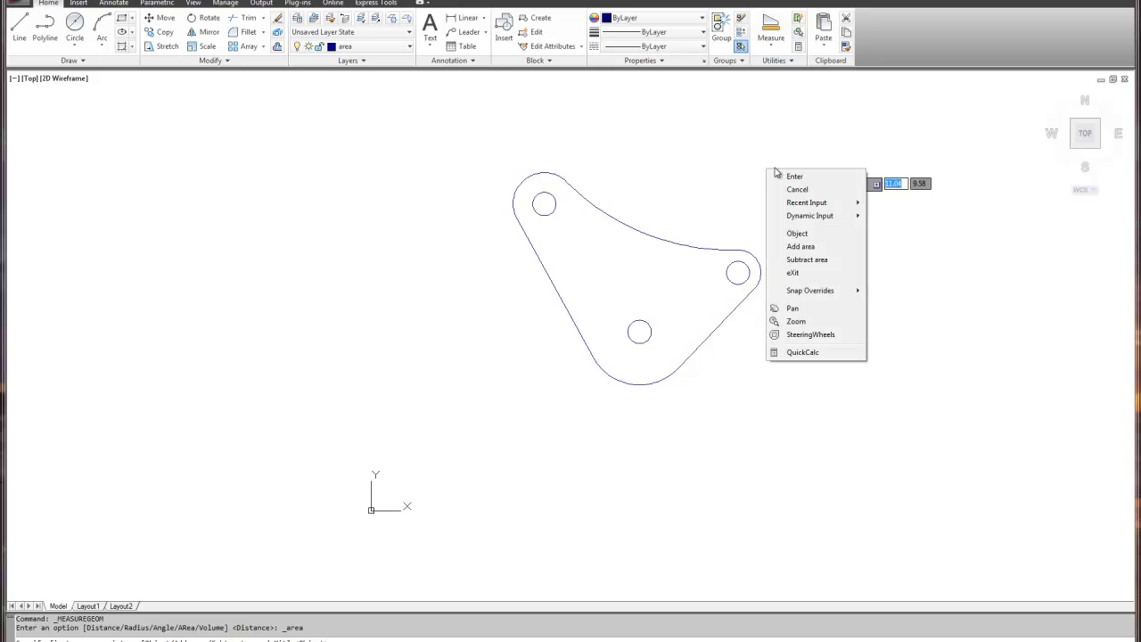
click(809, 248)
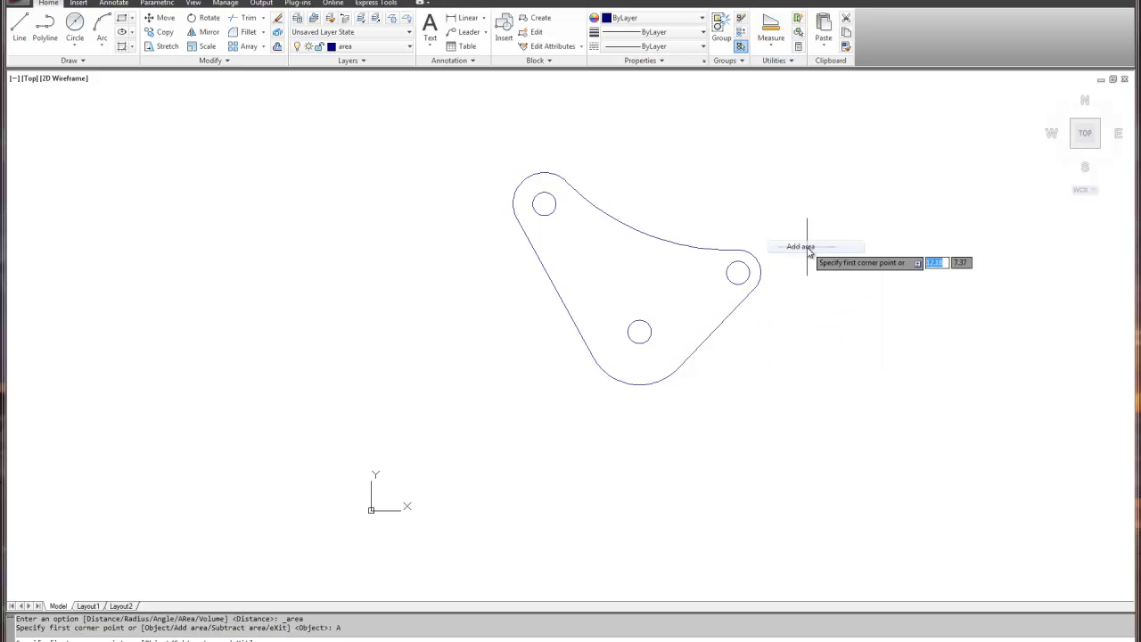
right_click(791, 235)
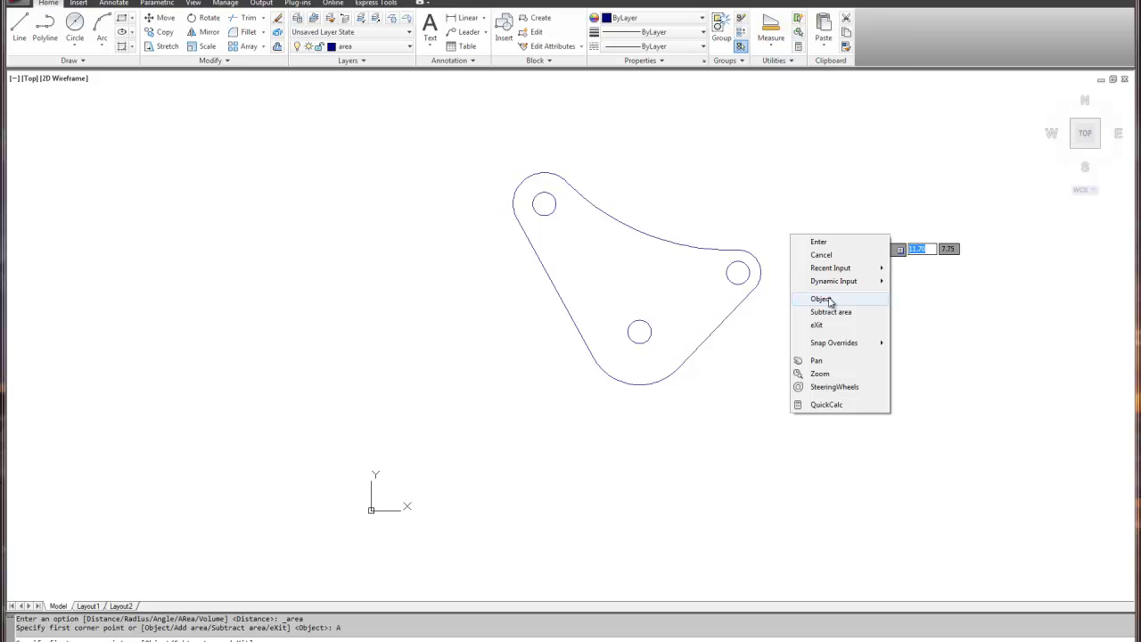
click(829, 301)
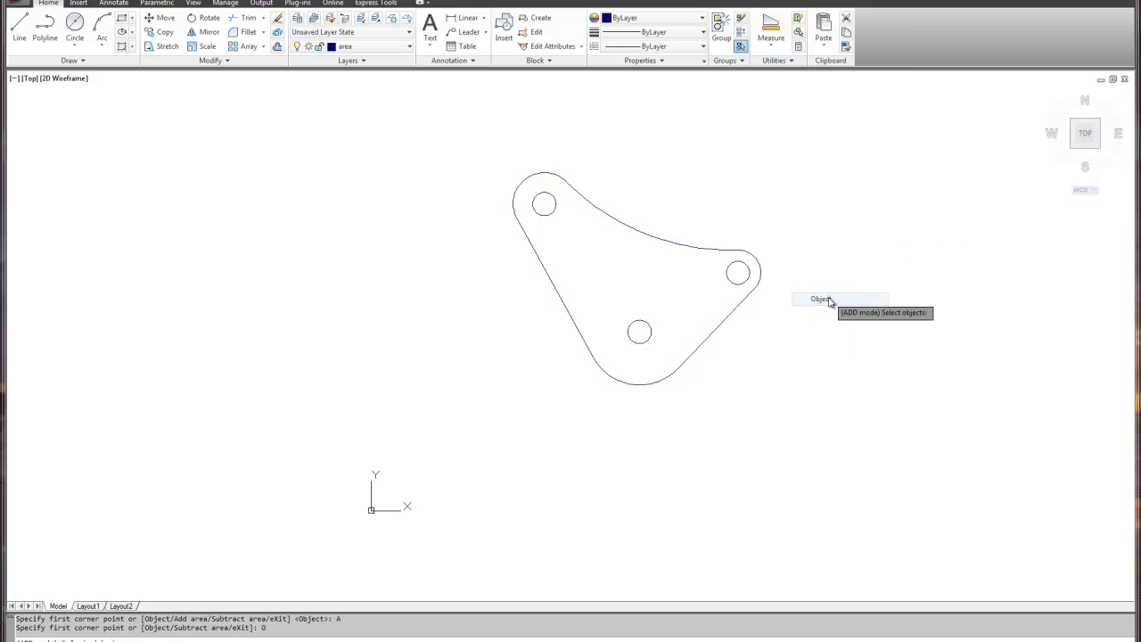
click(703, 251)
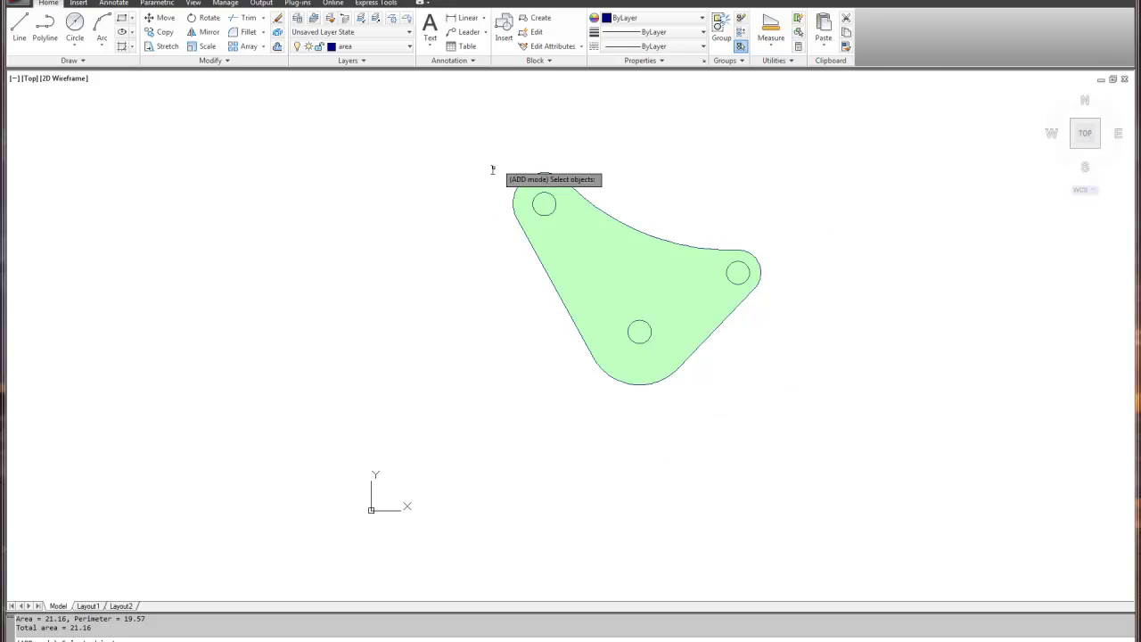
key(Return)
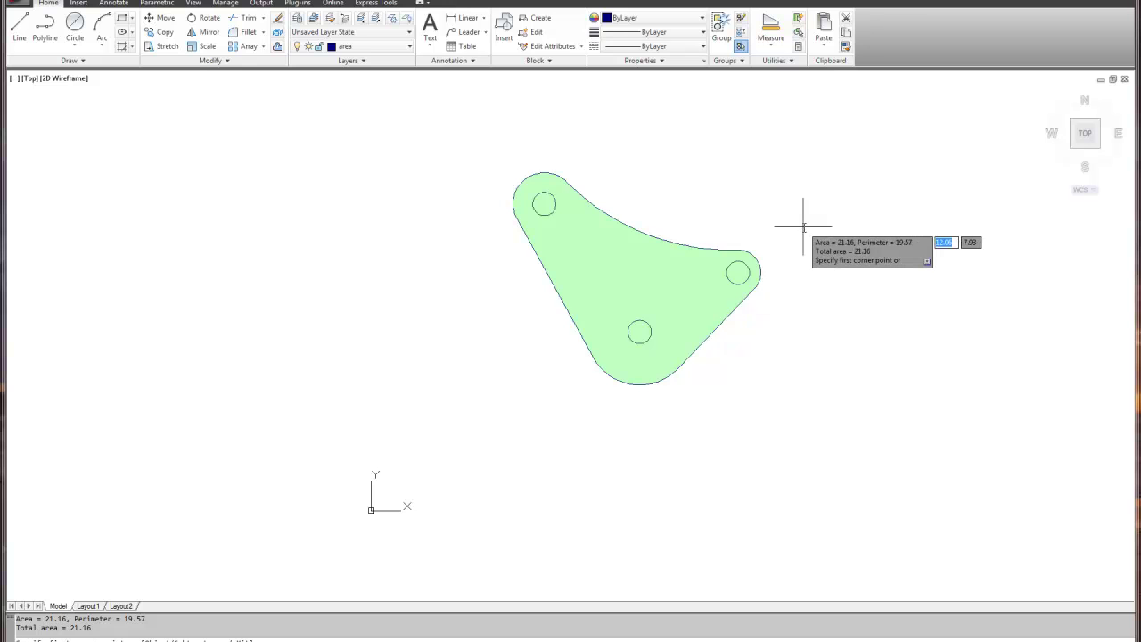
- Subtract the right, bottom and top-left holes to get a net area of 20.16
right_click(804, 228)
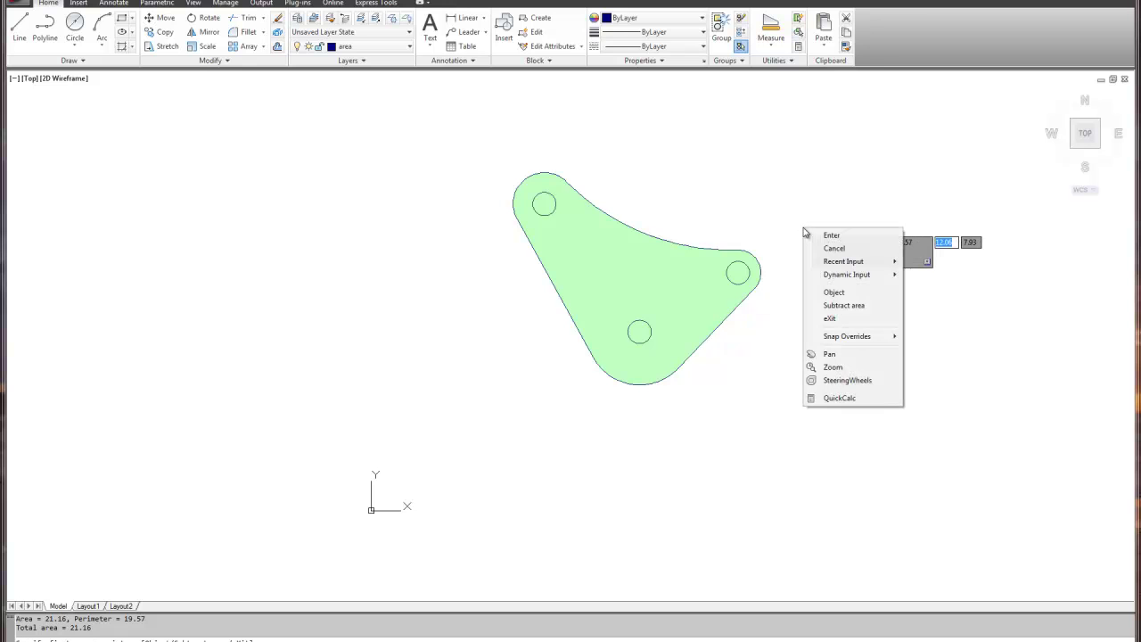
click(838, 307)
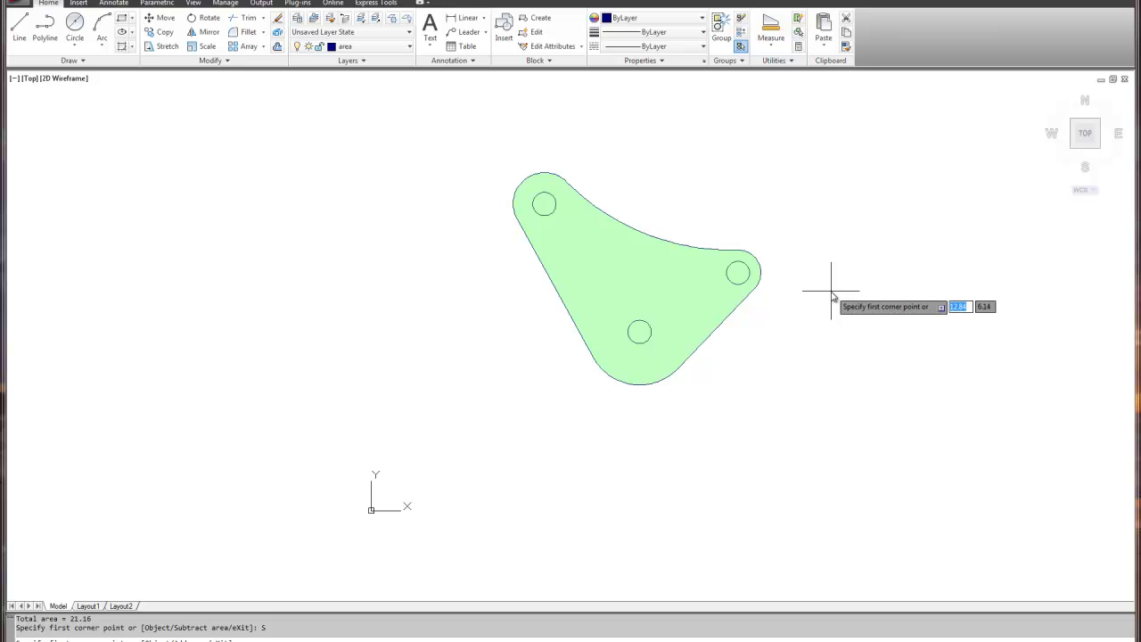
right_click(833, 294)
click(863, 358)
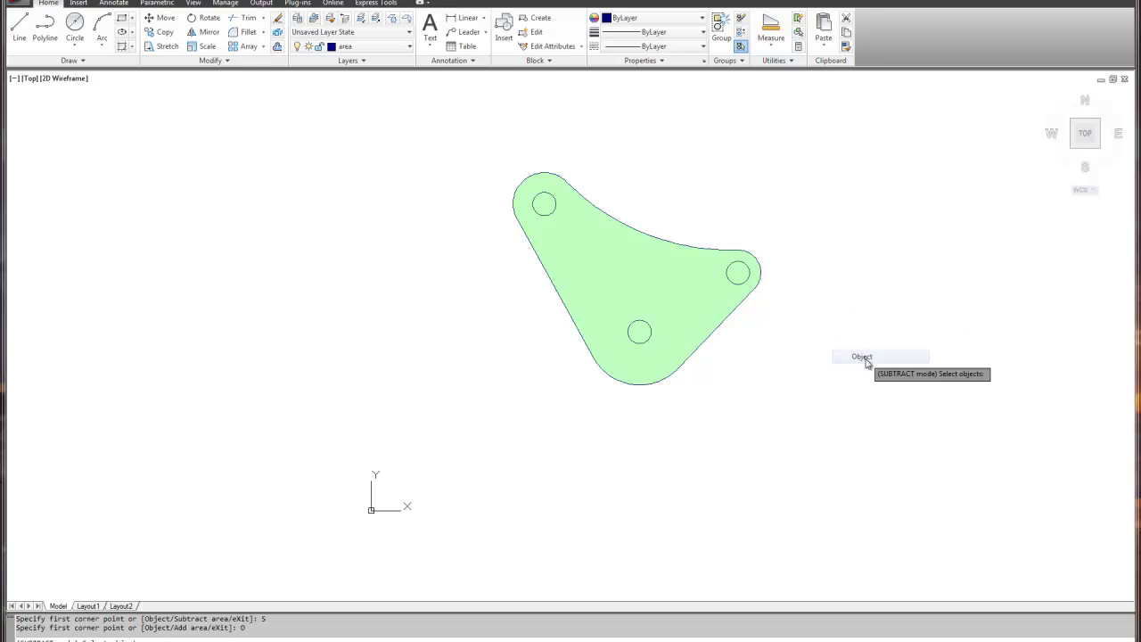
click(737, 287)
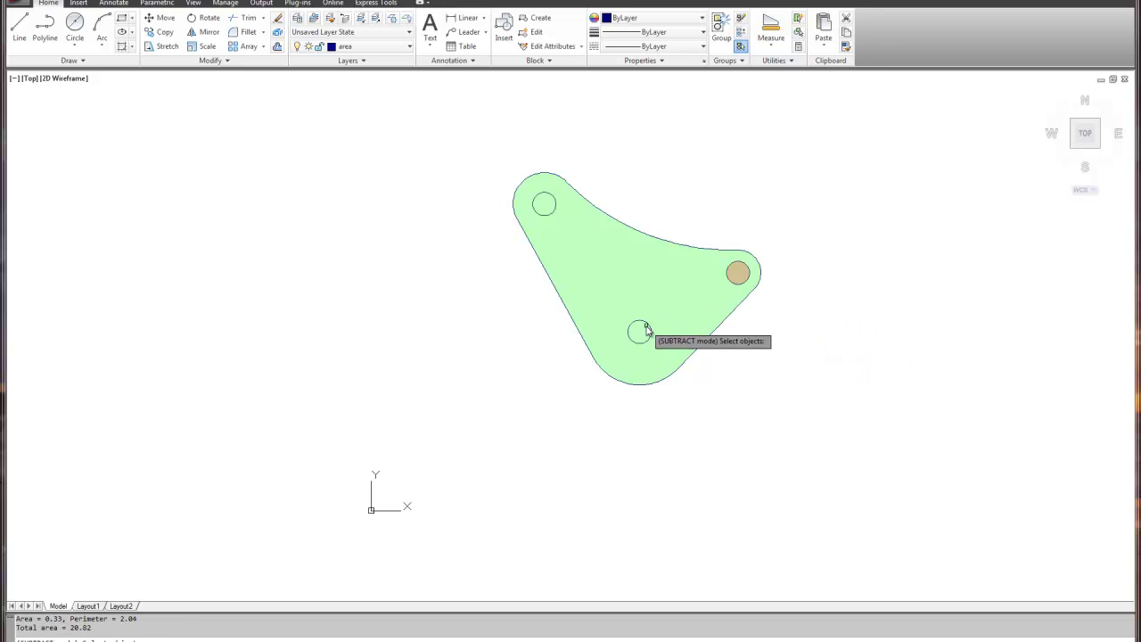
click(641, 327)
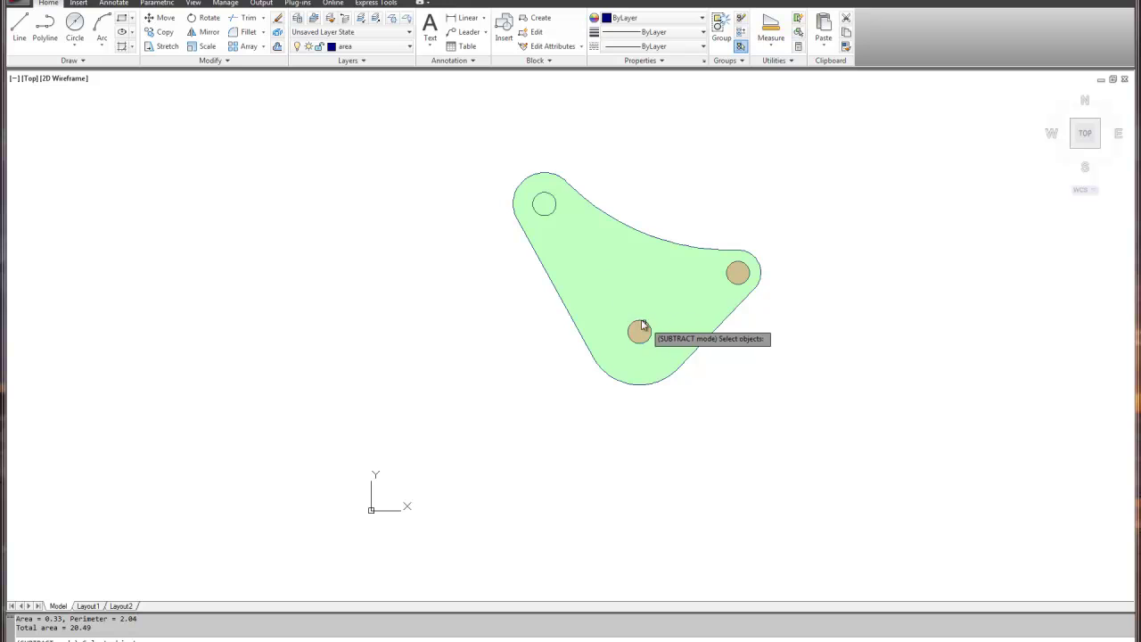
click(549, 217)
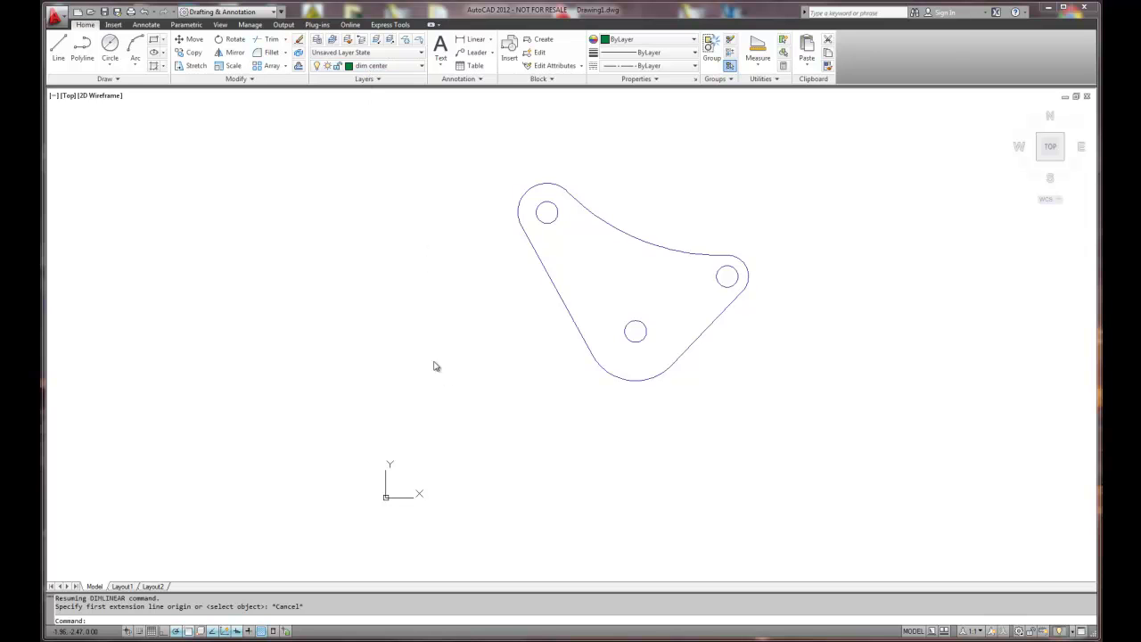
- Keep Line centre marks (size 0.09) in the Standard dimension style and close the manager
click(475, 62)
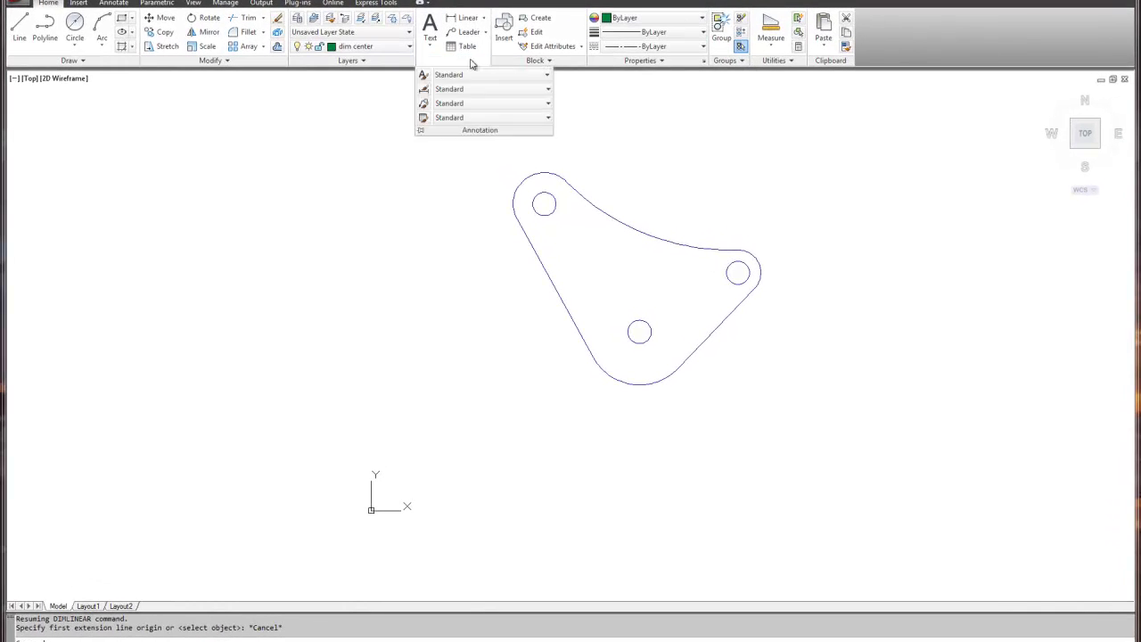
click(423, 92)
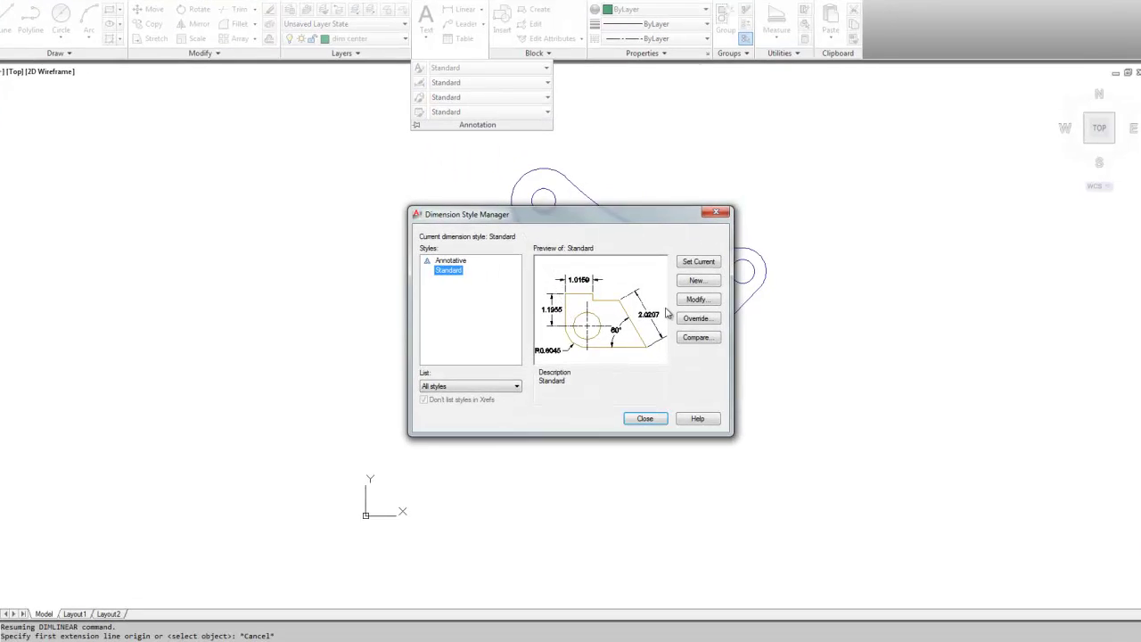
click(742, 292)
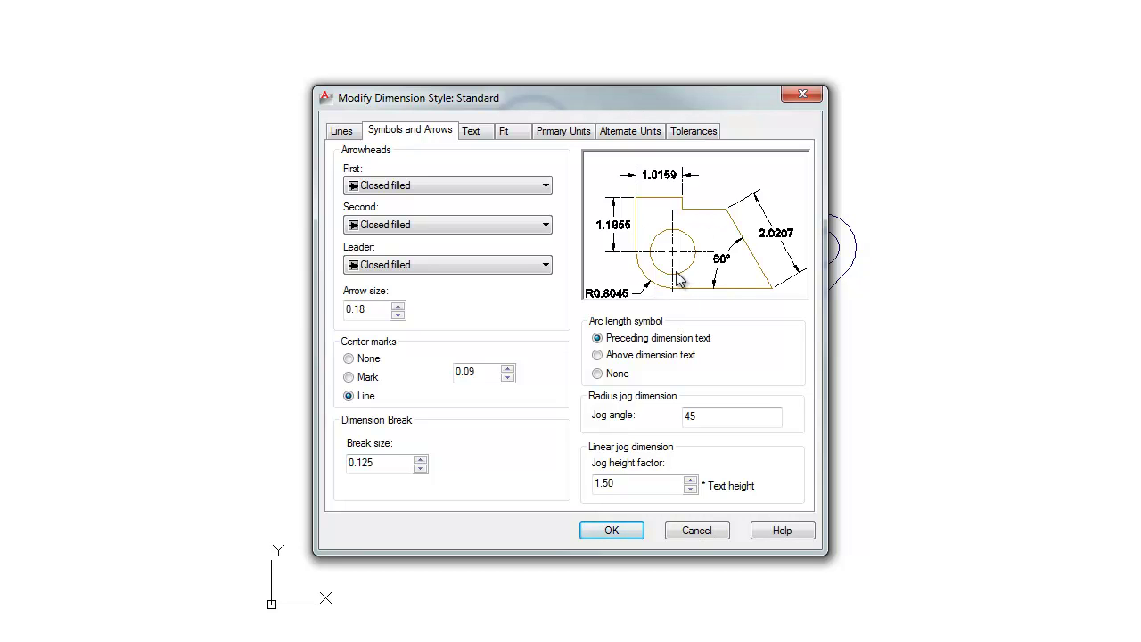
click(368, 376)
click(361, 397)
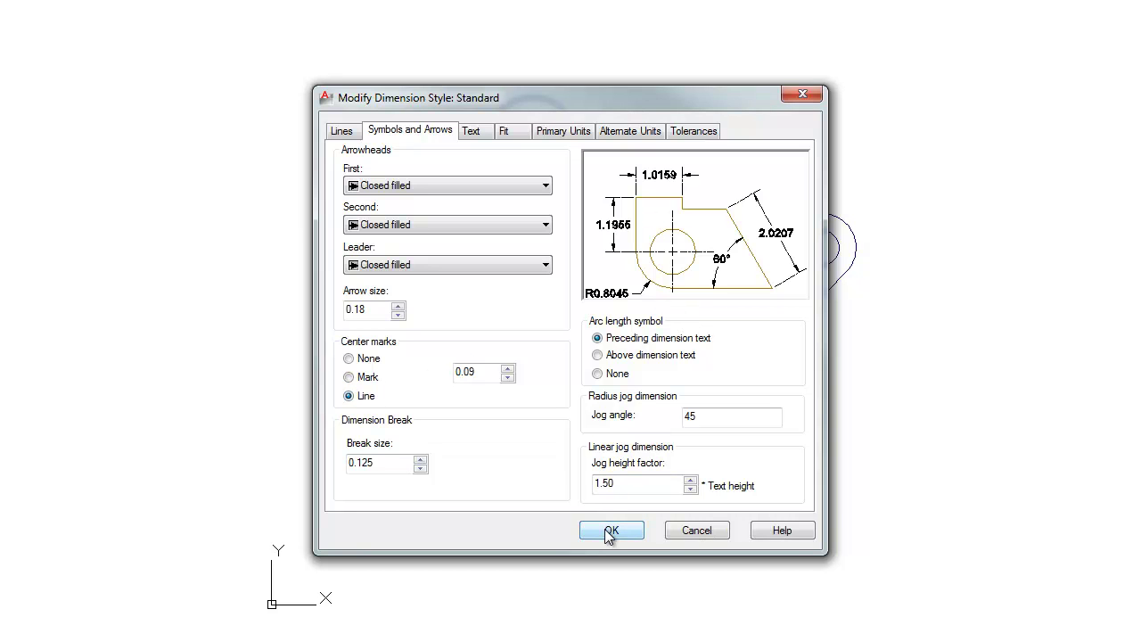
click(611, 532)
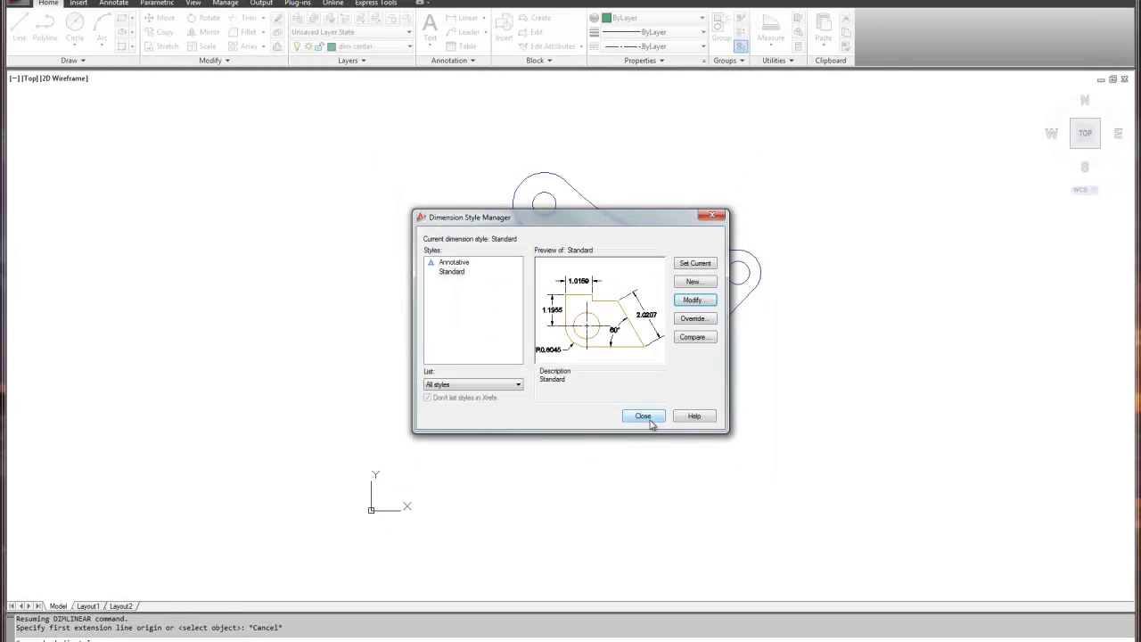
click(643, 416)
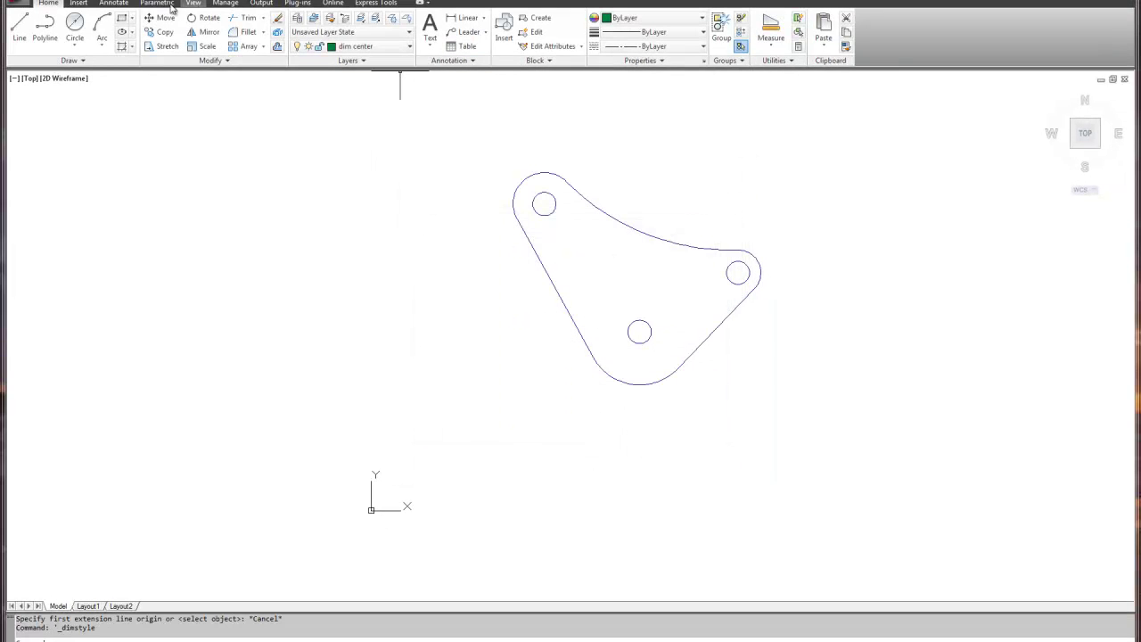
- Launch the Center Mark tool from the Annotate tab's Dimensions panel
click(113, 4)
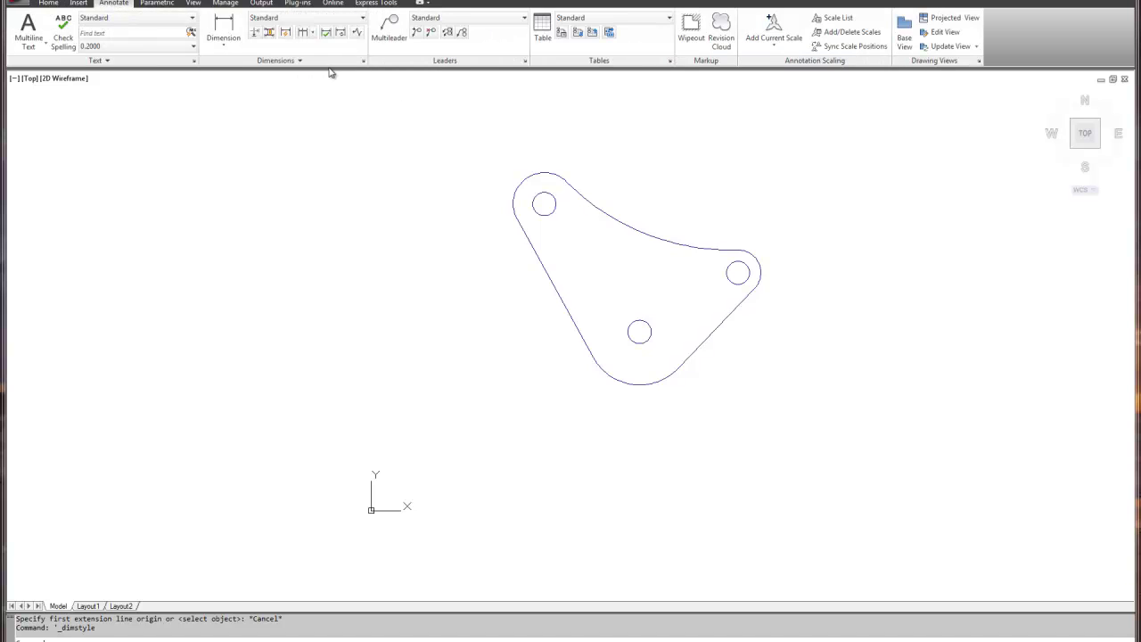
click(299, 60)
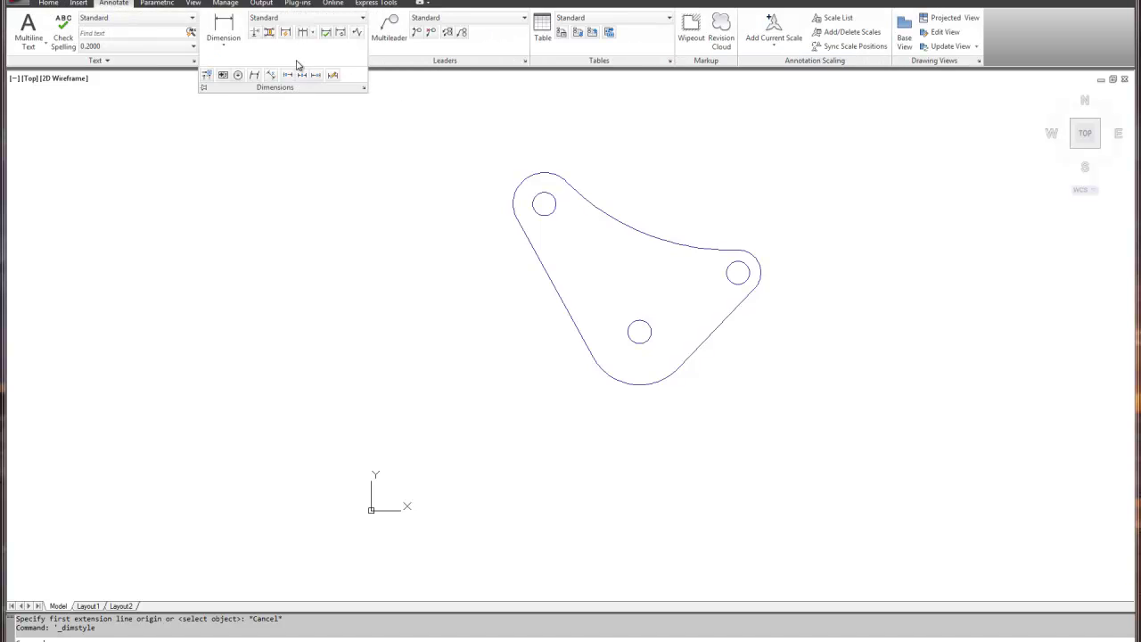
click(239, 76)
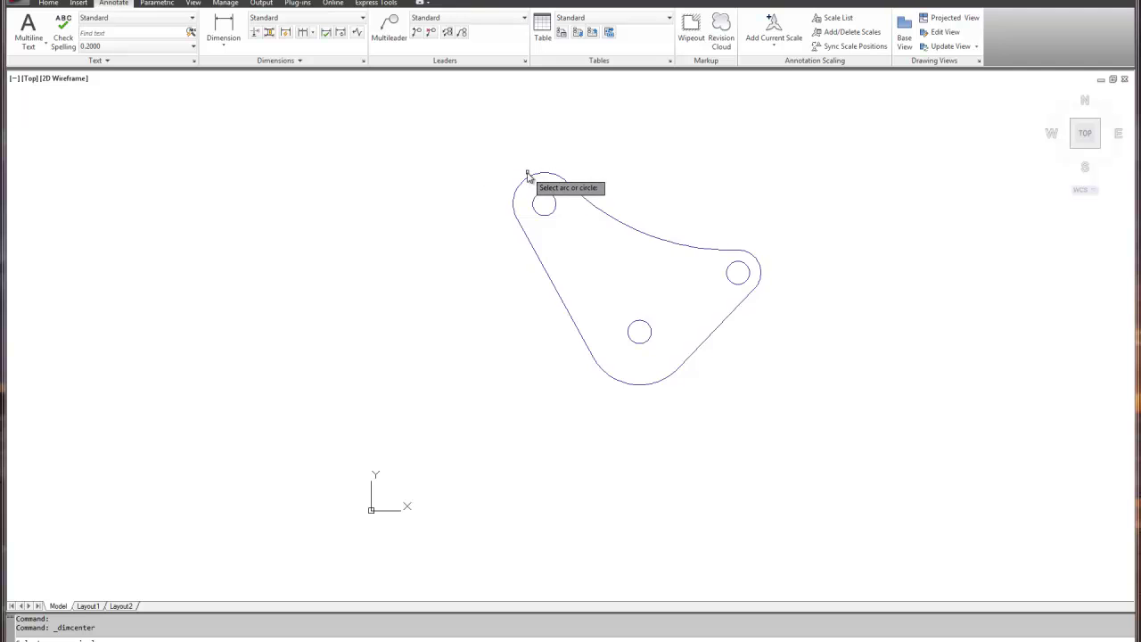
click(48, 2)
- Turn off the area layer
click(356, 47)
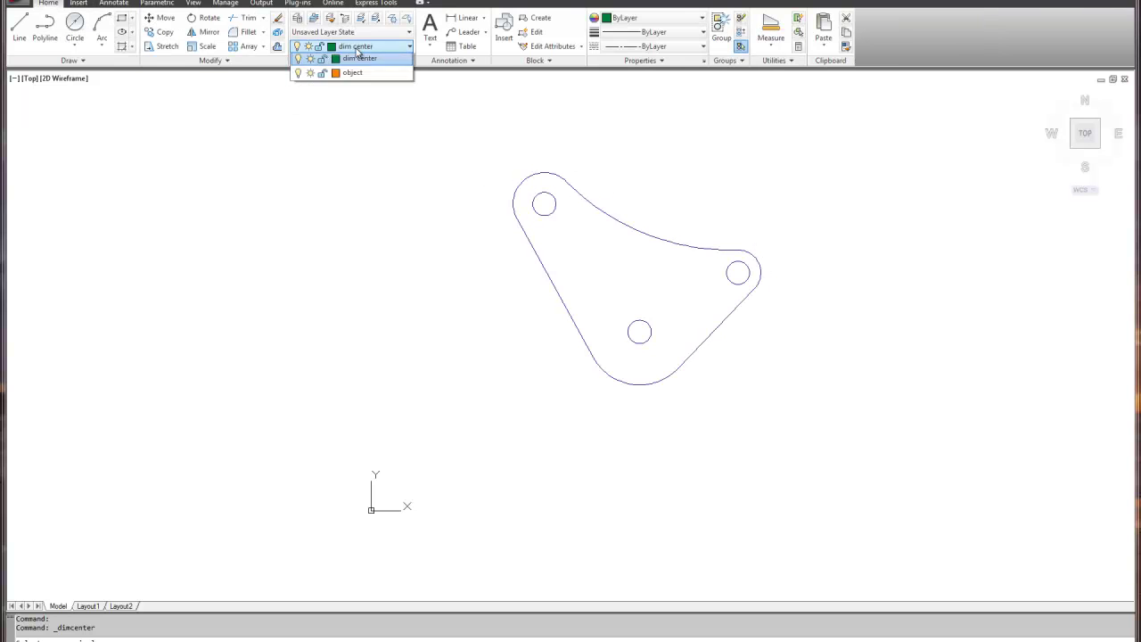
click(300, 76)
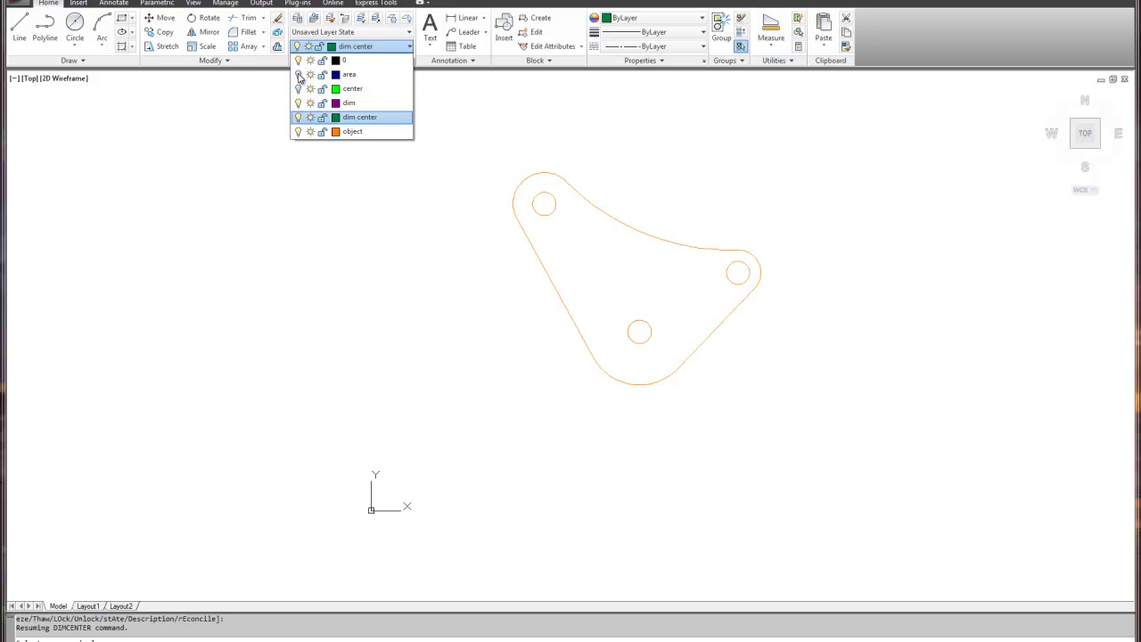
click(315, 186)
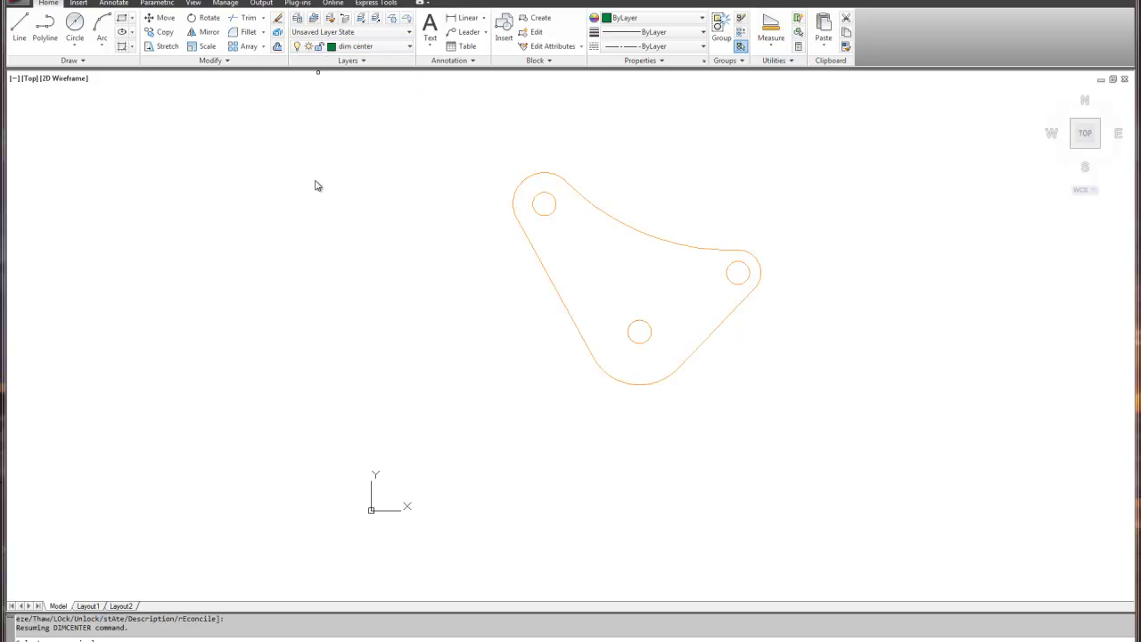
- Place centre marks on the upper-left, right and bottom holes
click(536, 178)
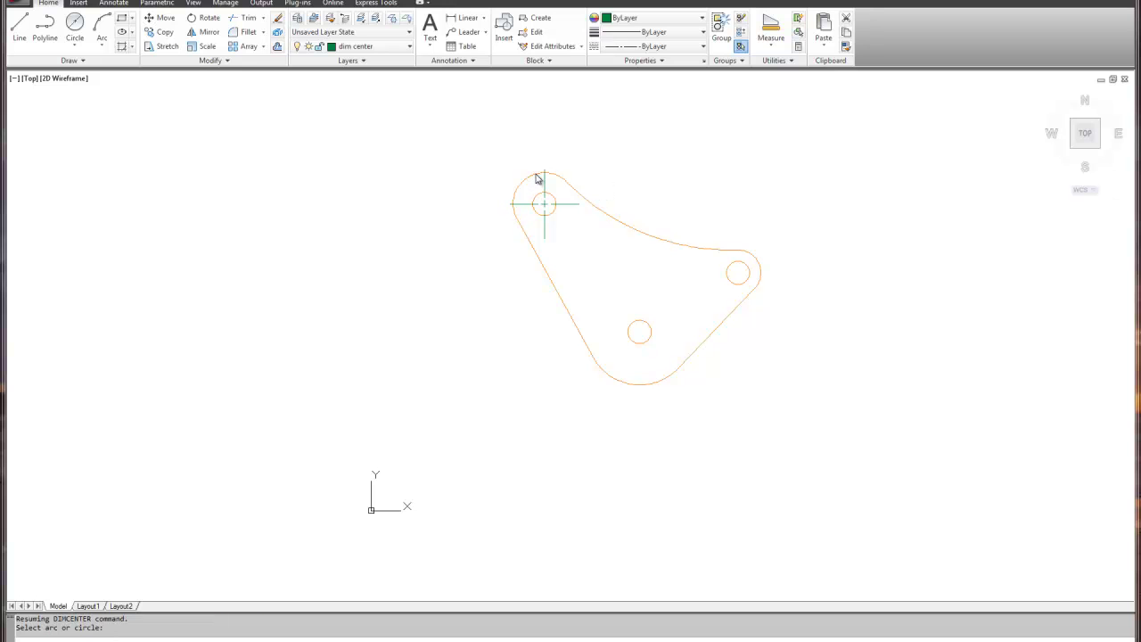
right_click(706, 198)
click(736, 207)
click(754, 264)
key(Return)
right_click(693, 379)
click(697, 384)
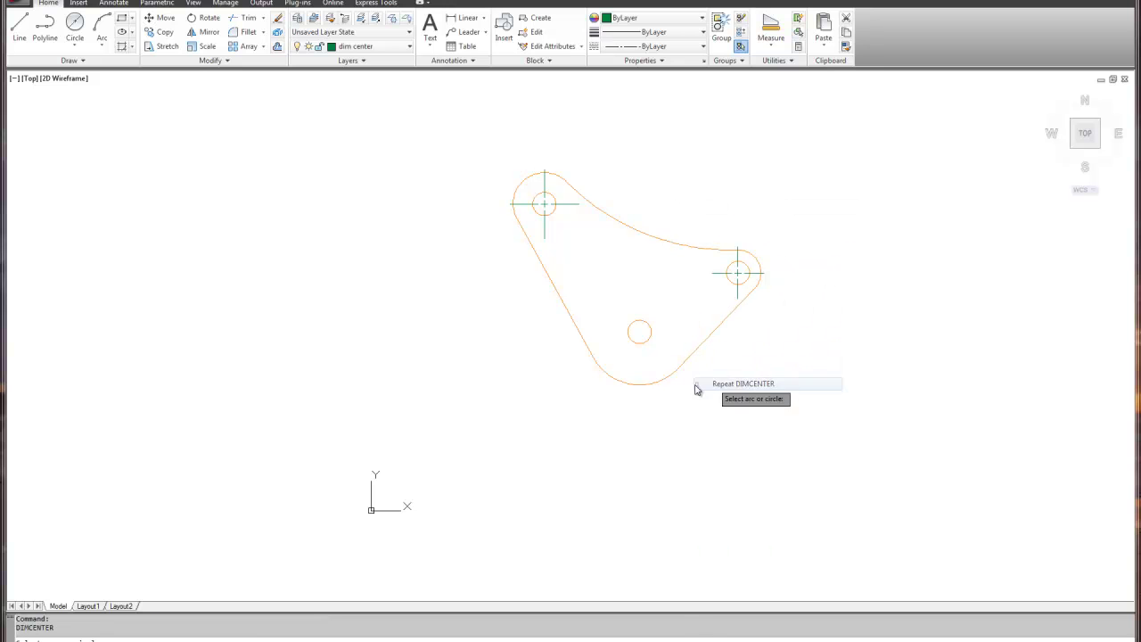
click(635, 385)
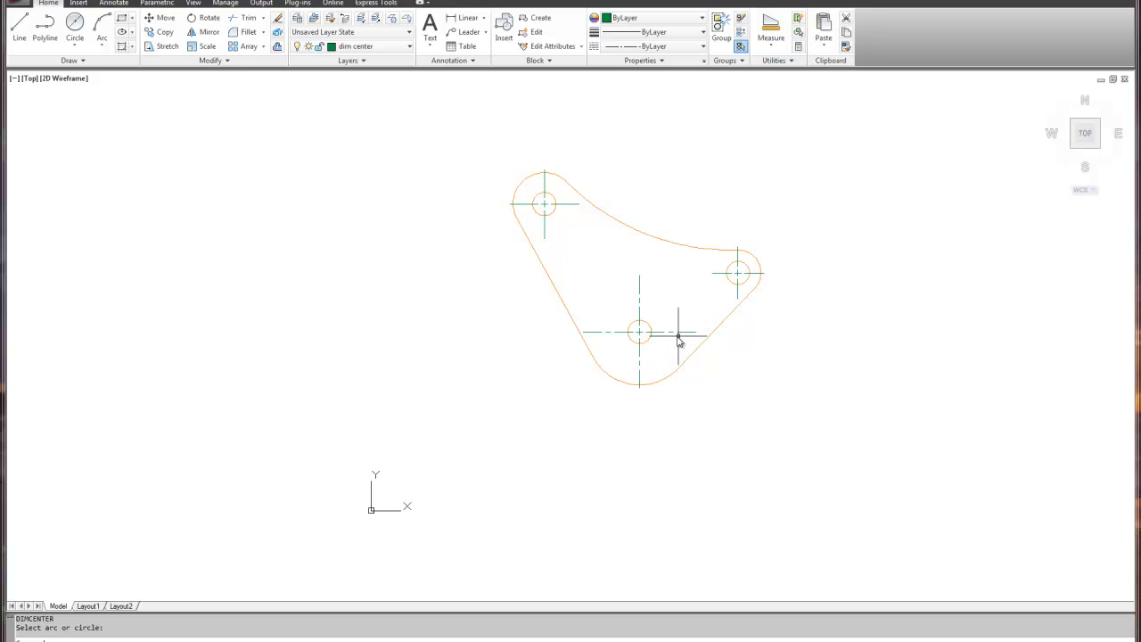
scroll(604, 365, up, 3)
key(Escape)
- Stretch both ends of the bottom hole's horizontal centre line past the outline
click(588, 301)
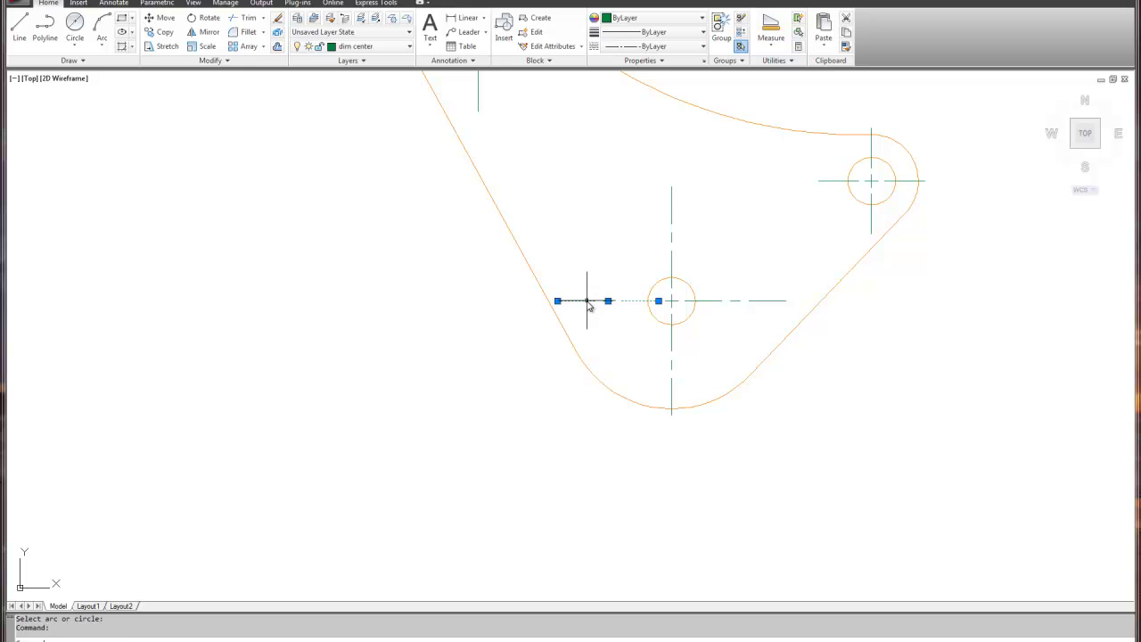
click(558, 300)
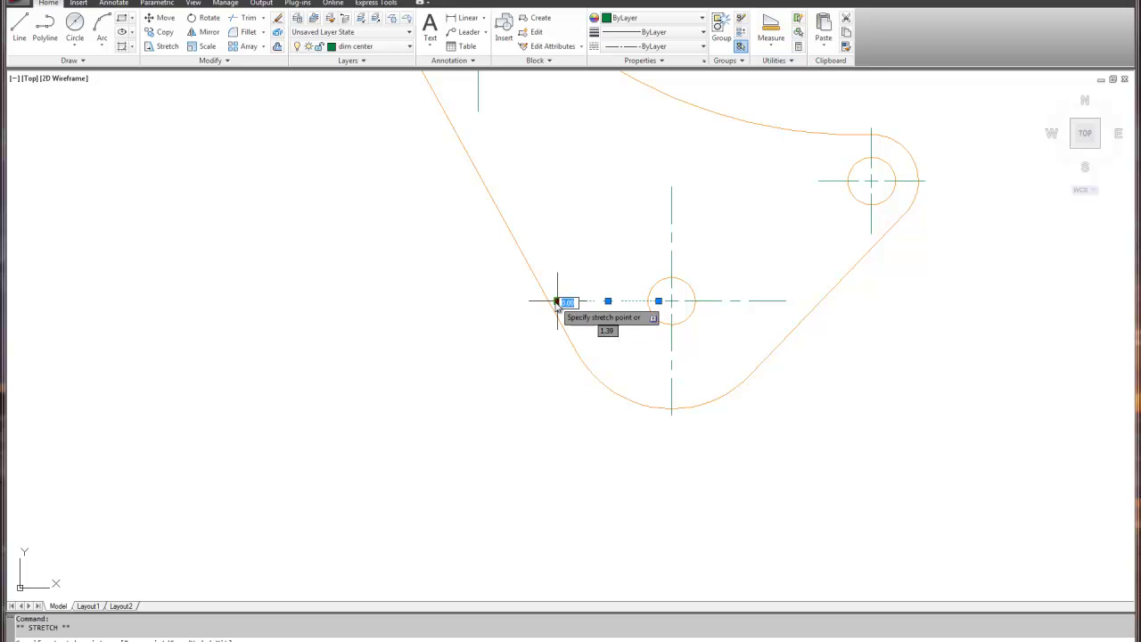
click(505, 301)
click(782, 302)
click(786, 301)
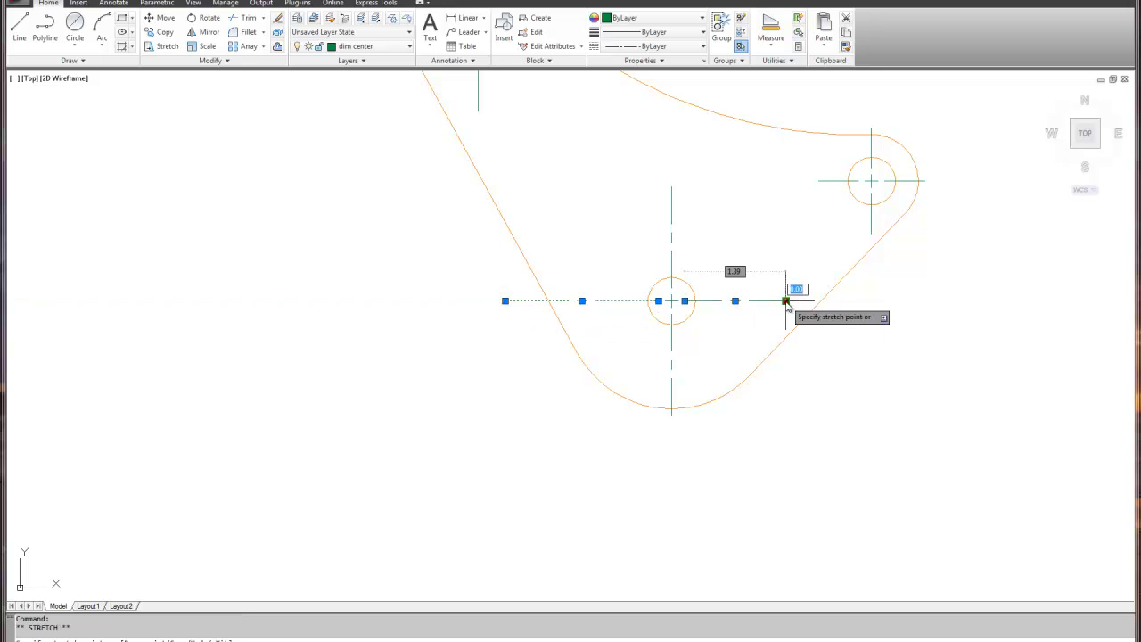
click(846, 301)
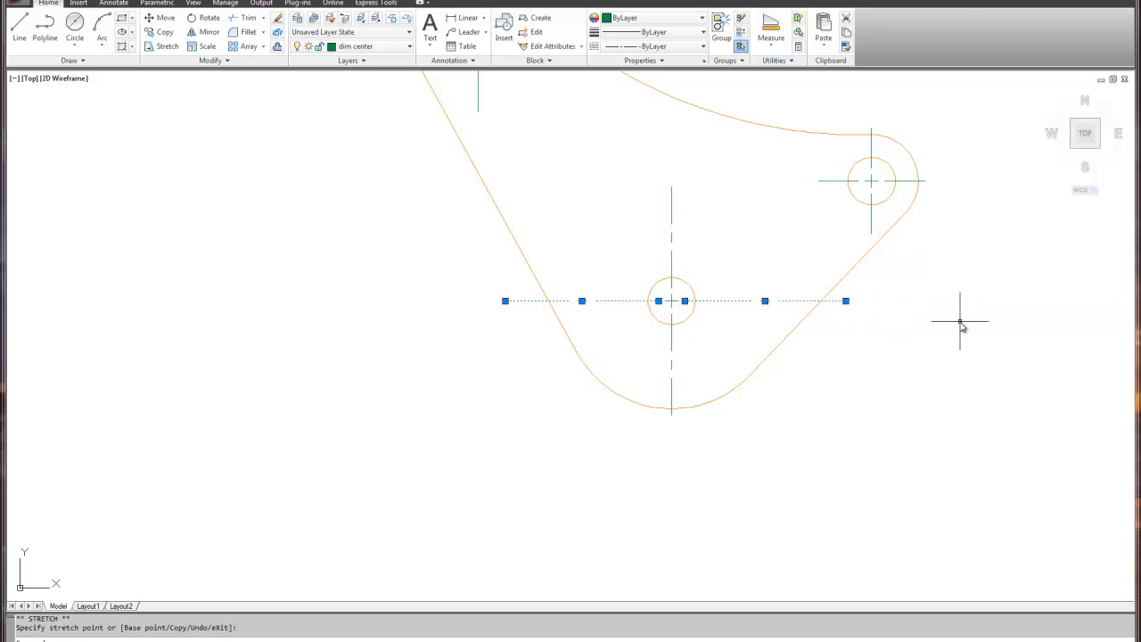
scroll(960, 322, down, 2)
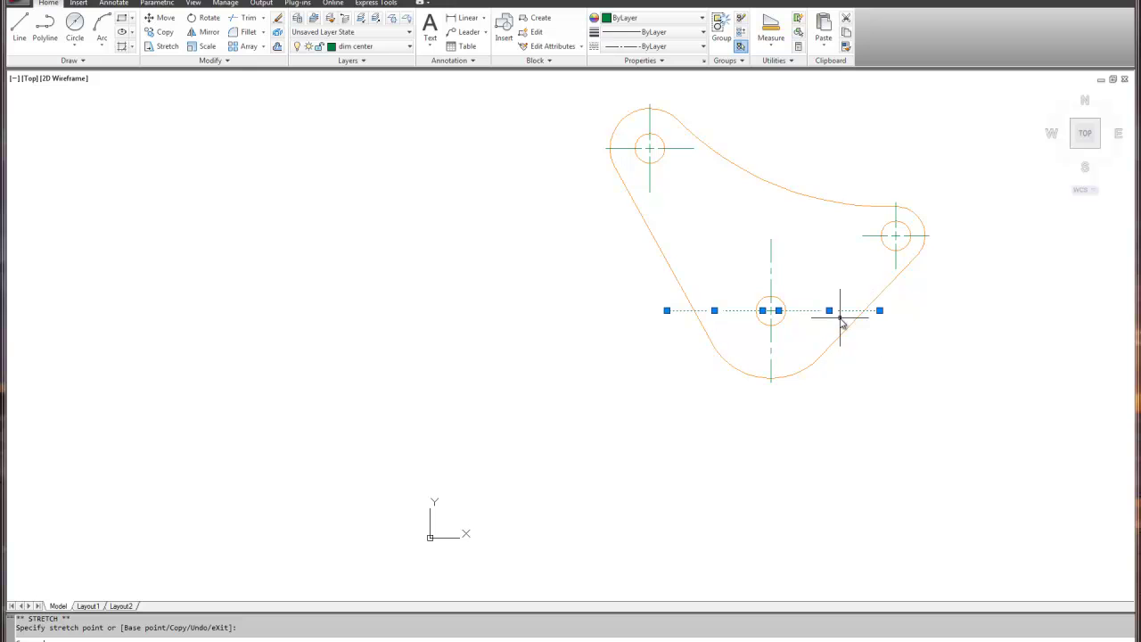
key(Escape)
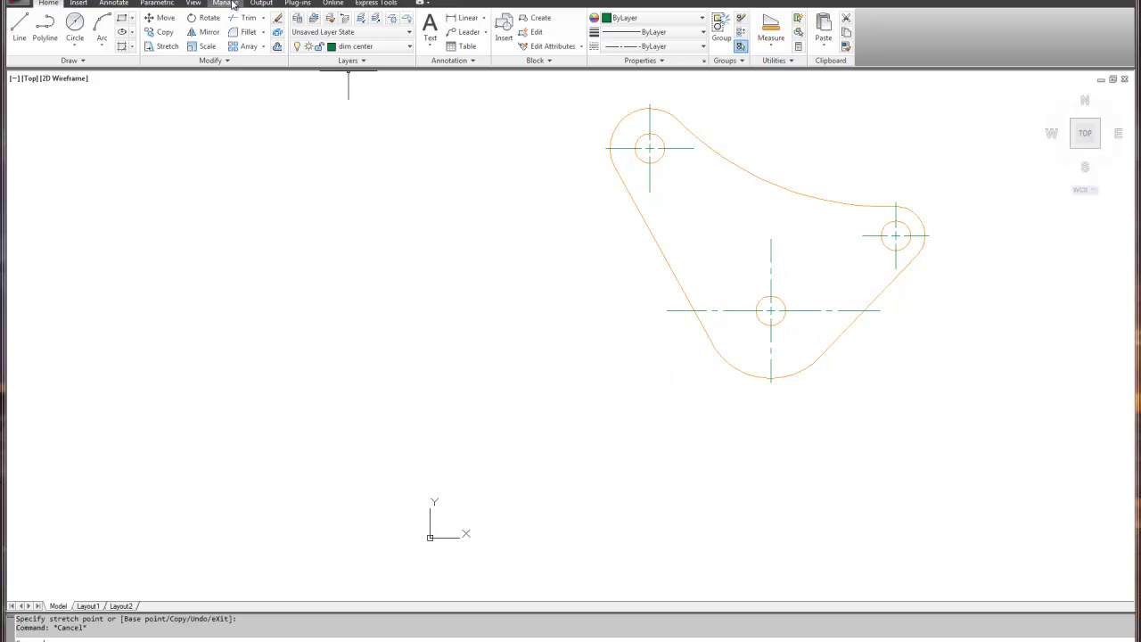
- Set the Standard dimension style's centre marks to None
click(114, 3)
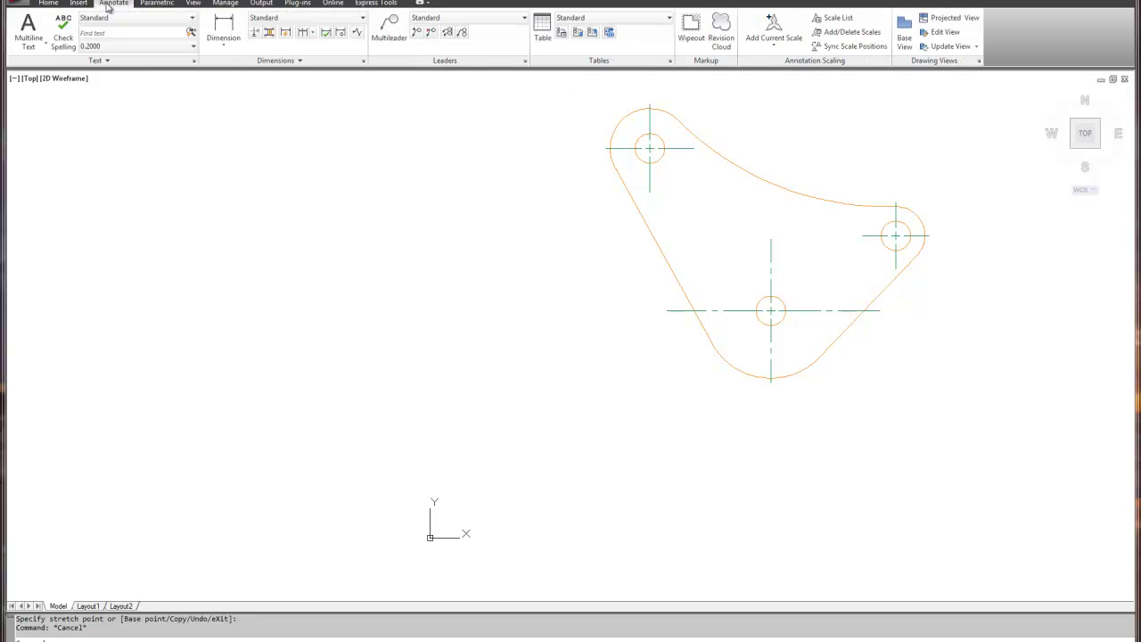
click(363, 62)
click(693, 300)
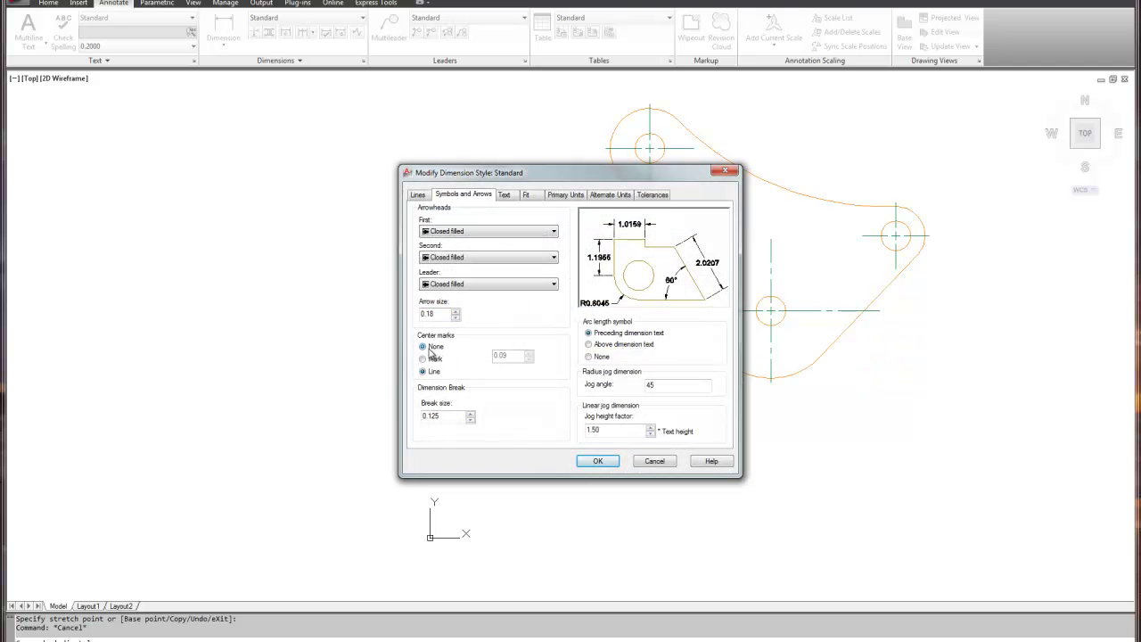
click(598, 461)
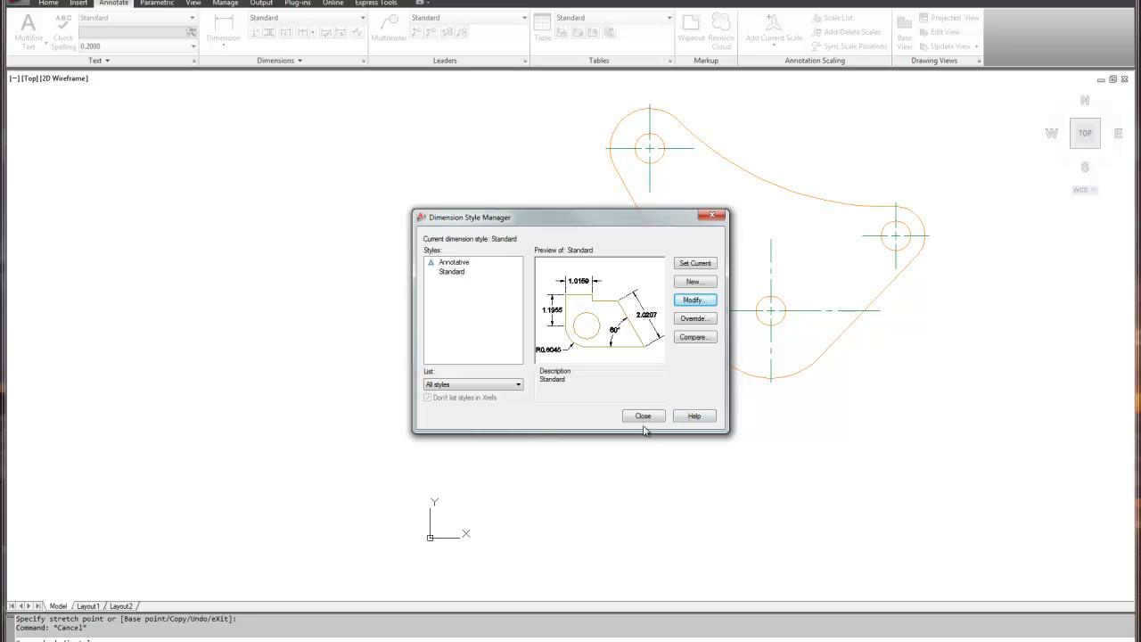
click(646, 417)
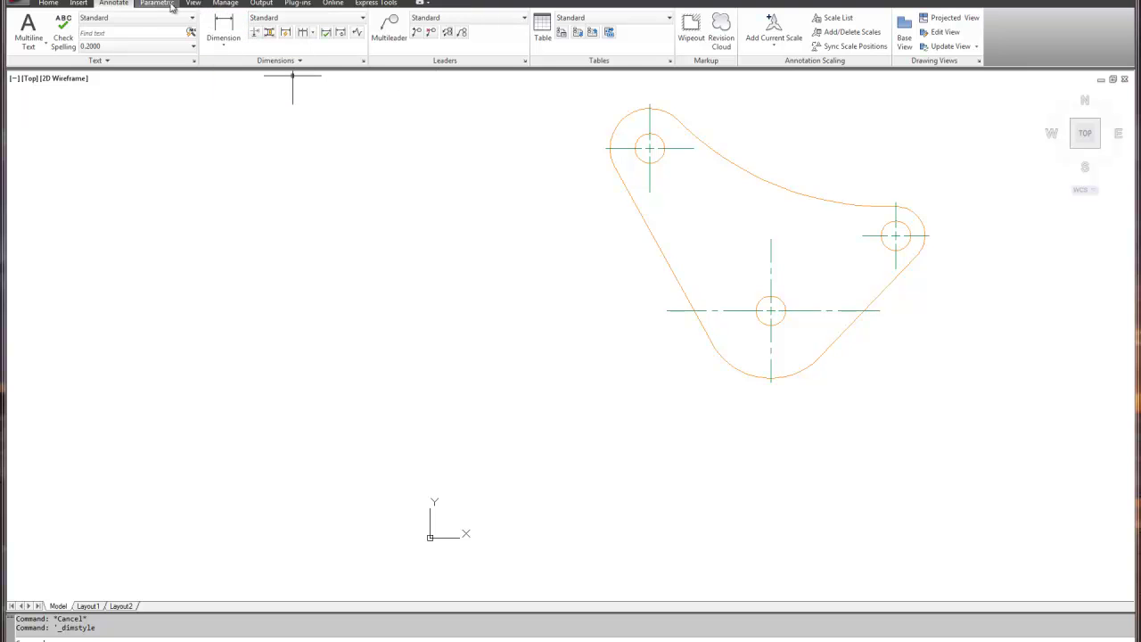
- Make the dim layer current
click(52, 4)
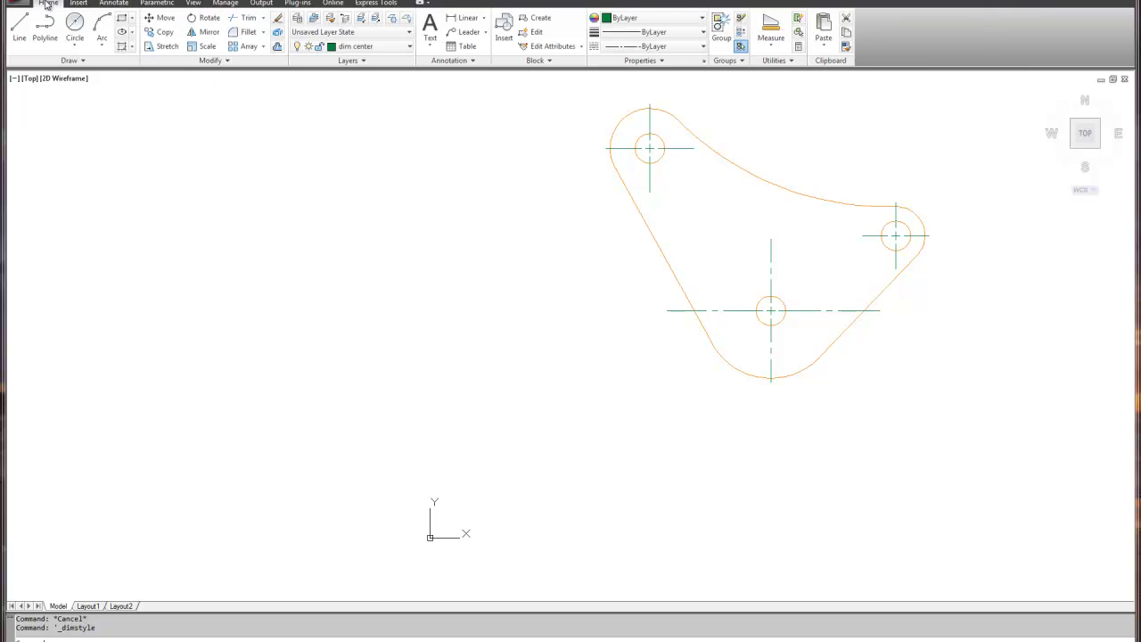
click(365, 47)
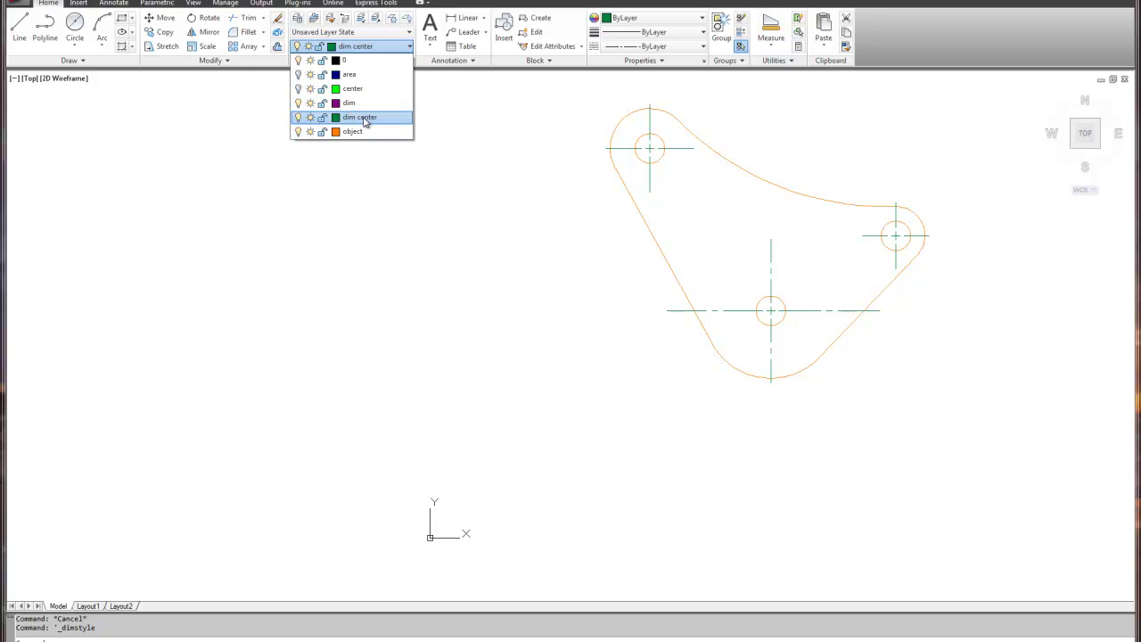
click(349, 104)
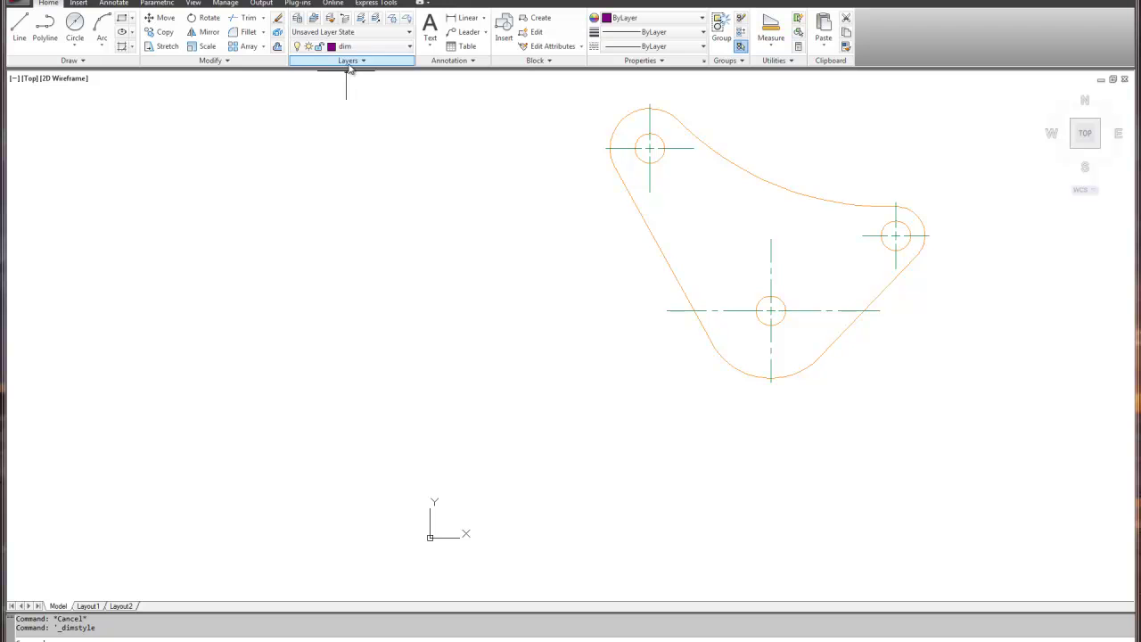
click(114, 3)
- Add a 3.5700 vertical and a 2.6590 horizontal linear dimension between hole centres
click(229, 25)
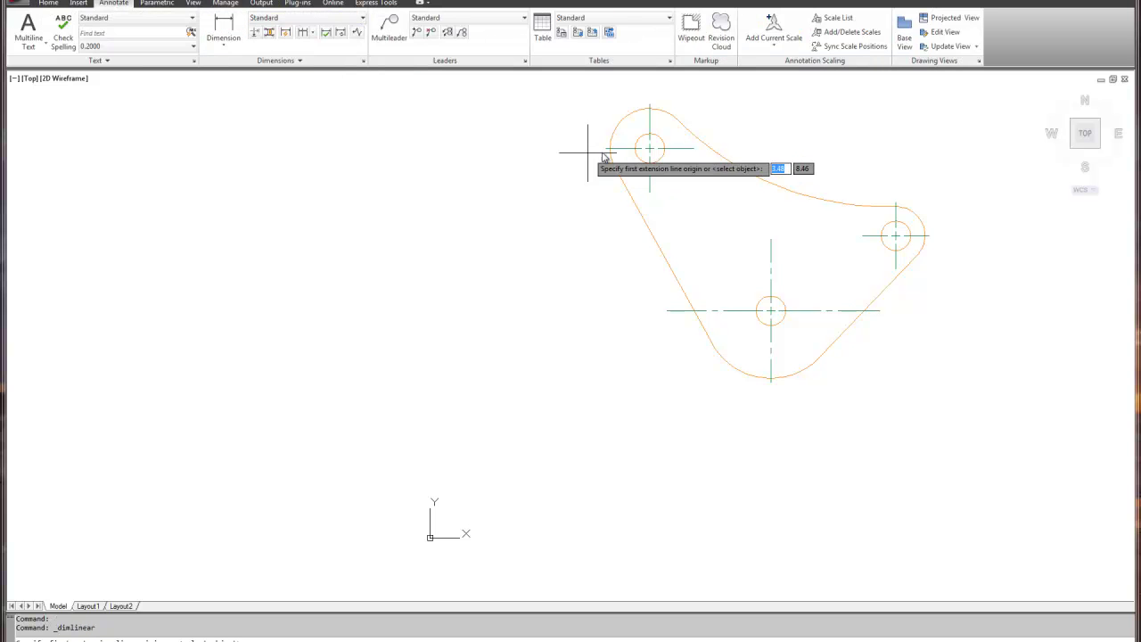
click(667, 311)
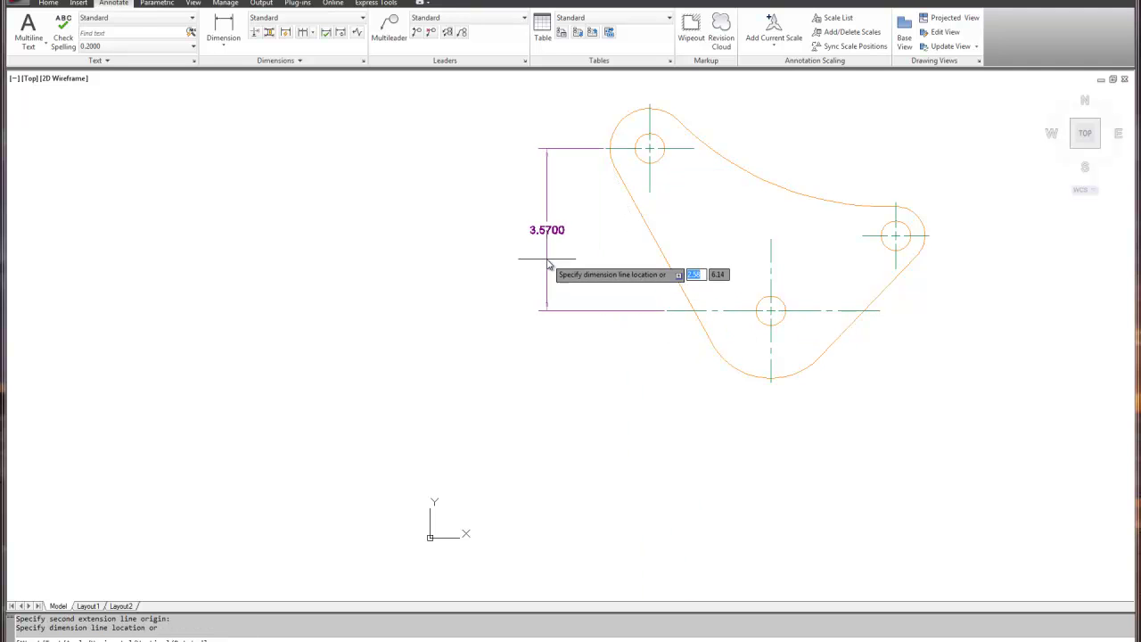
click(514, 233)
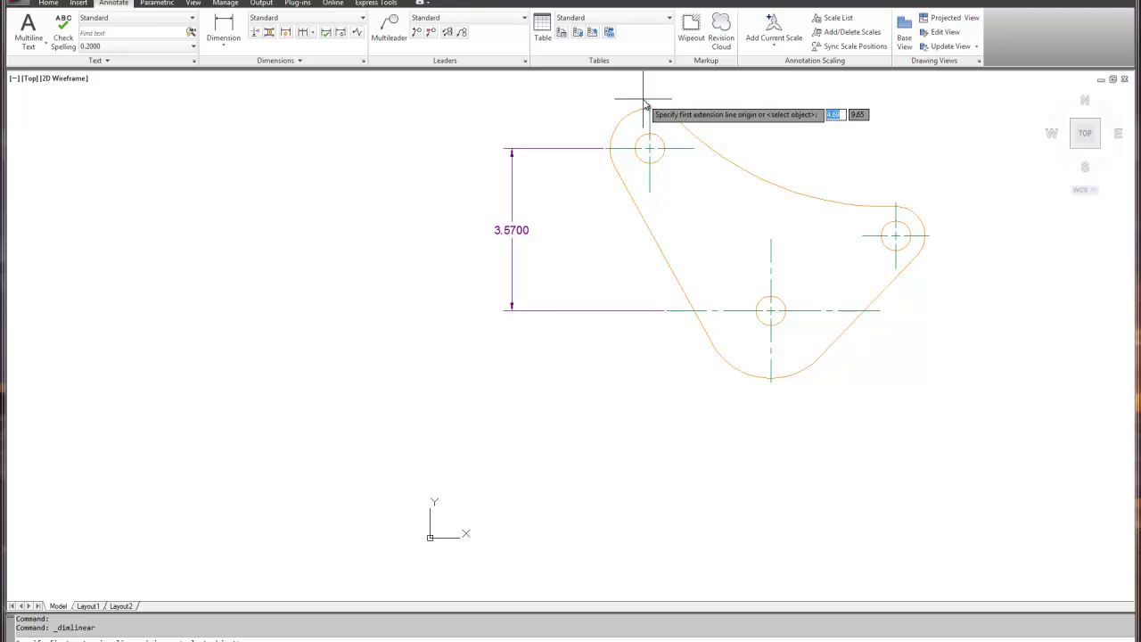
click(771, 379)
click(650, 193)
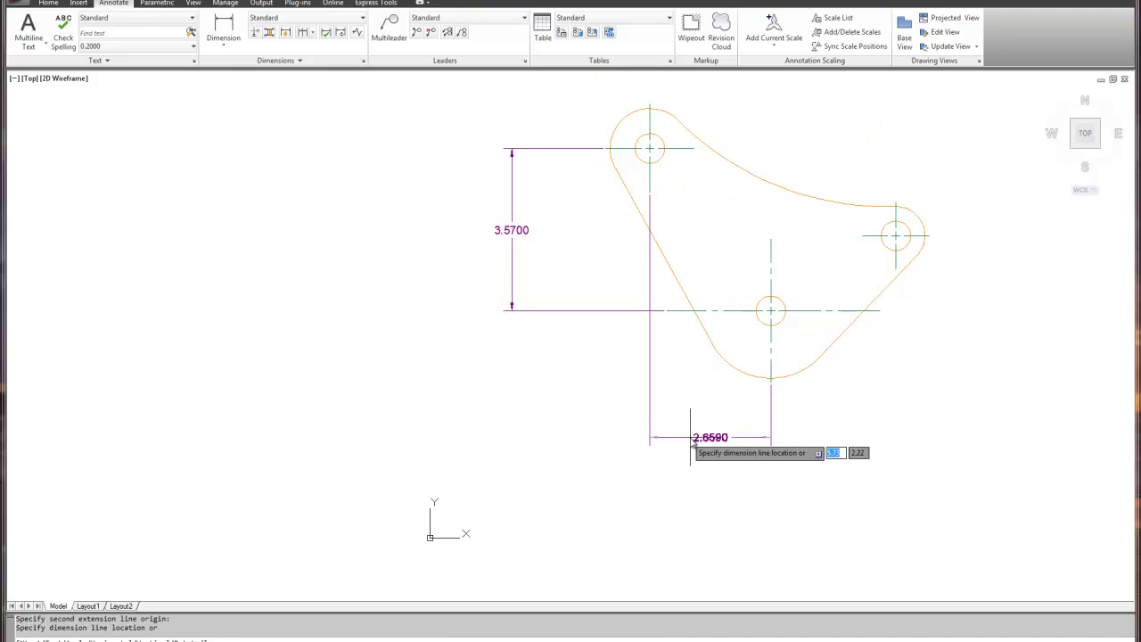
click(704, 420)
- Add the 2.7500 horizontal and 1.6500 vertical dimensions to the right hole's centre
right_click(703, 419)
click(733, 425)
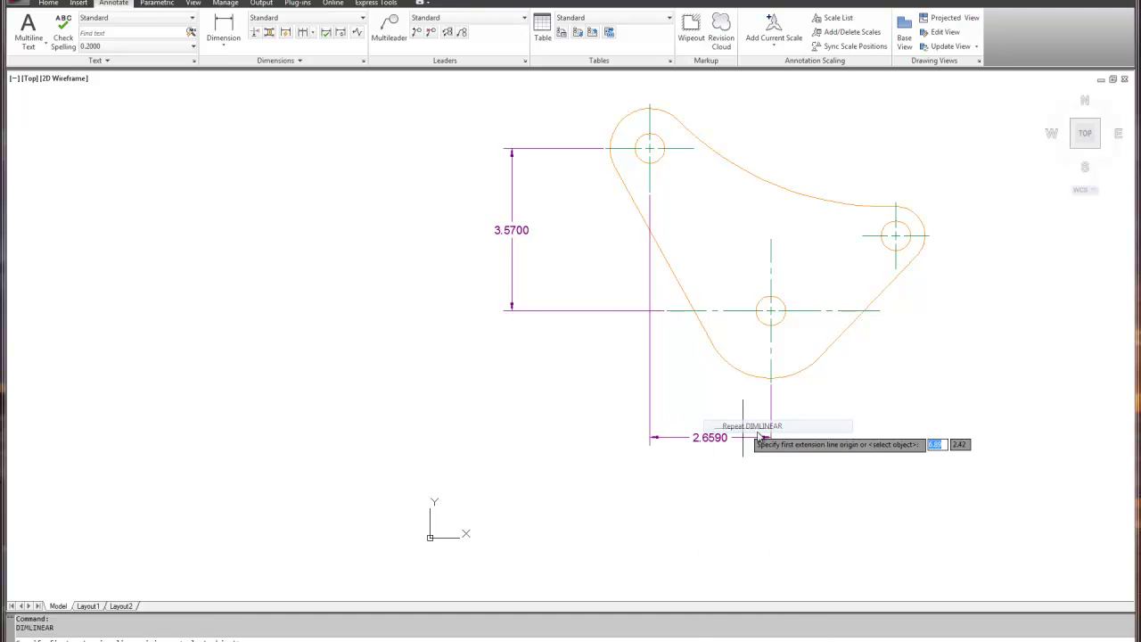
click(771, 385)
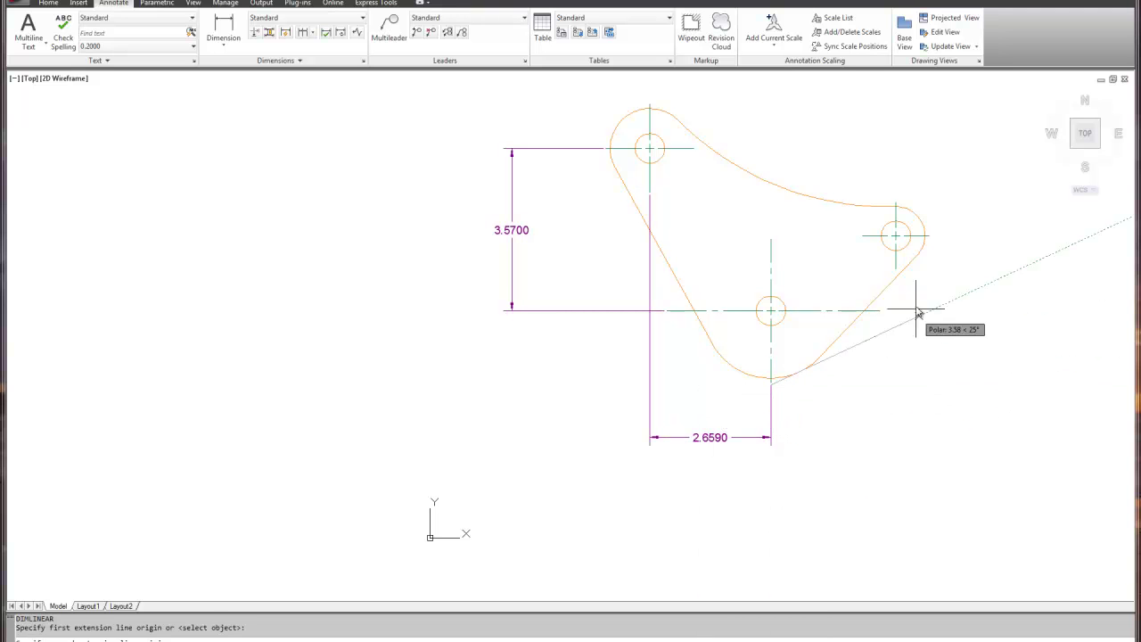
click(895, 266)
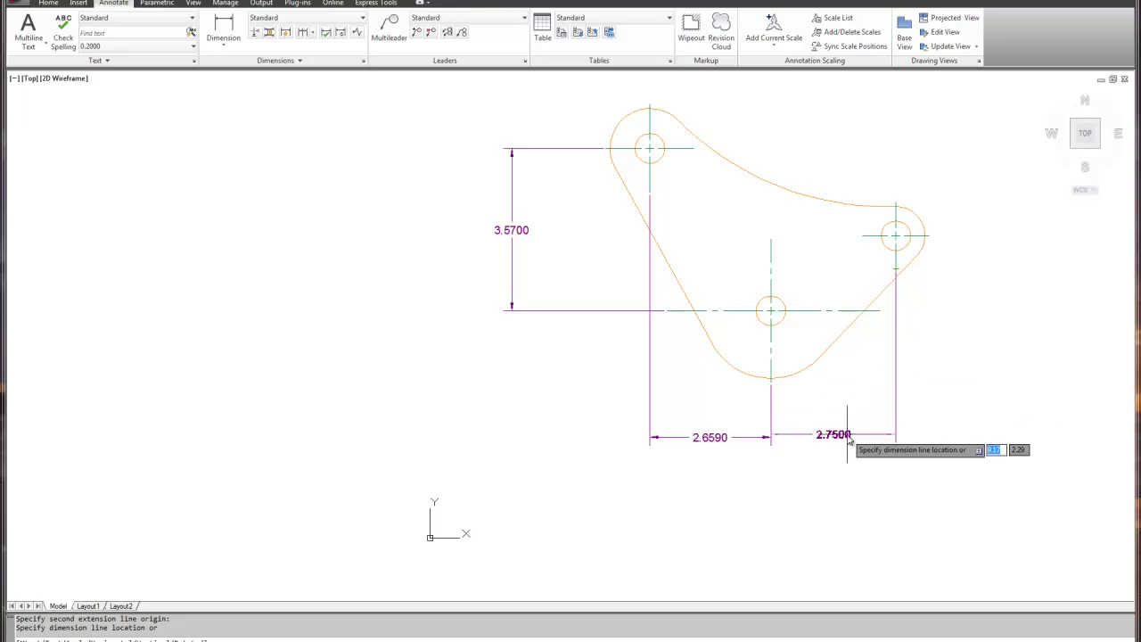
click(773, 440)
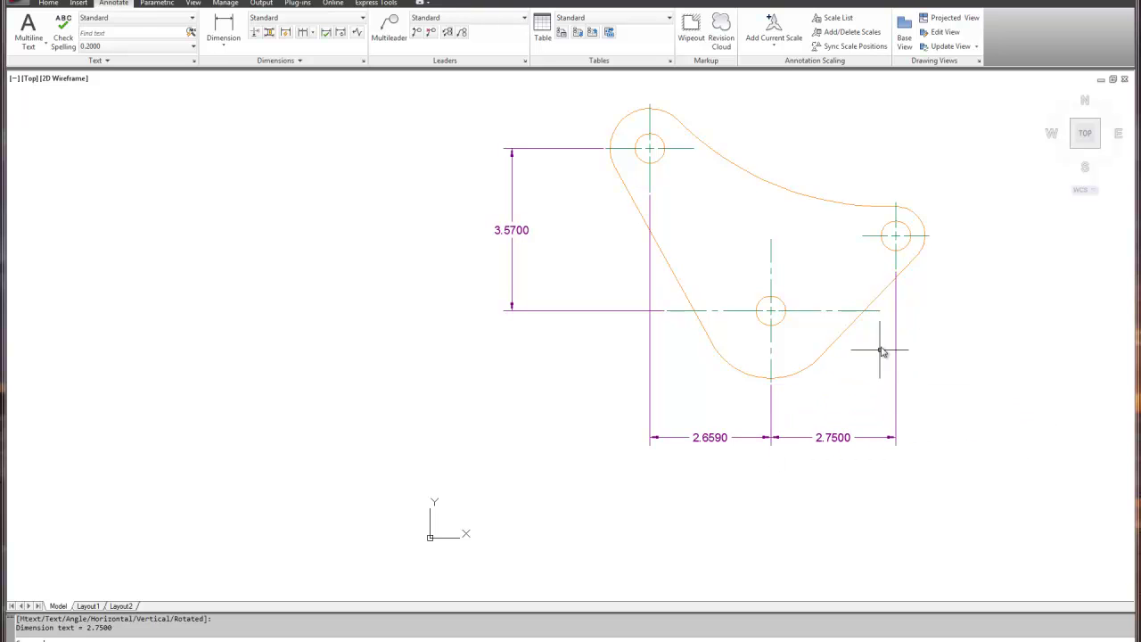
right_click(945, 313)
click(952, 317)
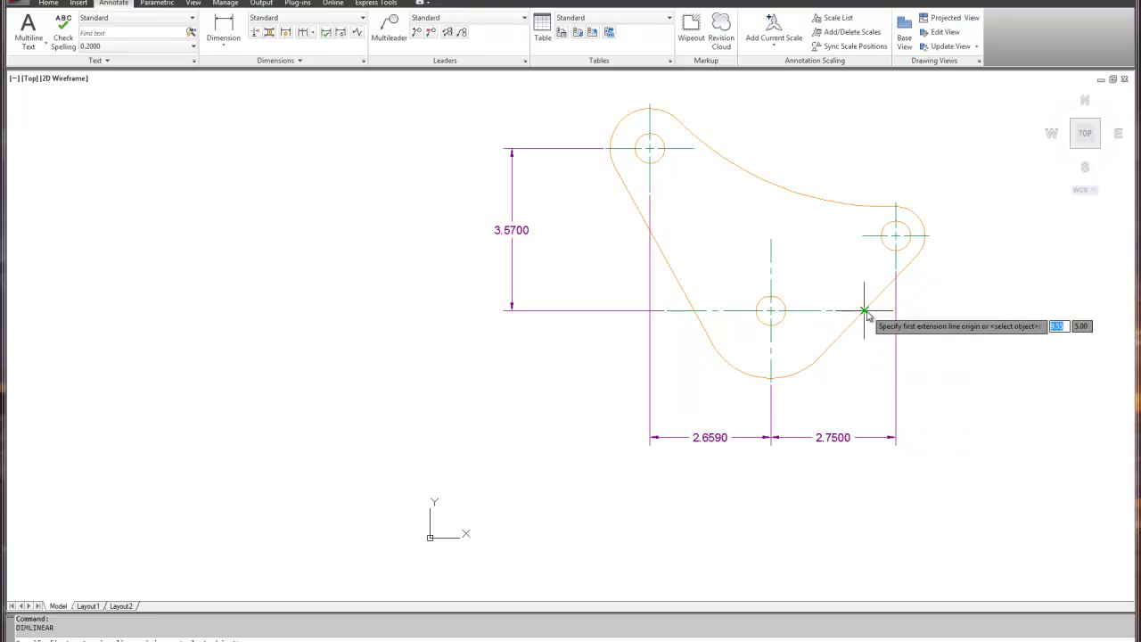
click(879, 311)
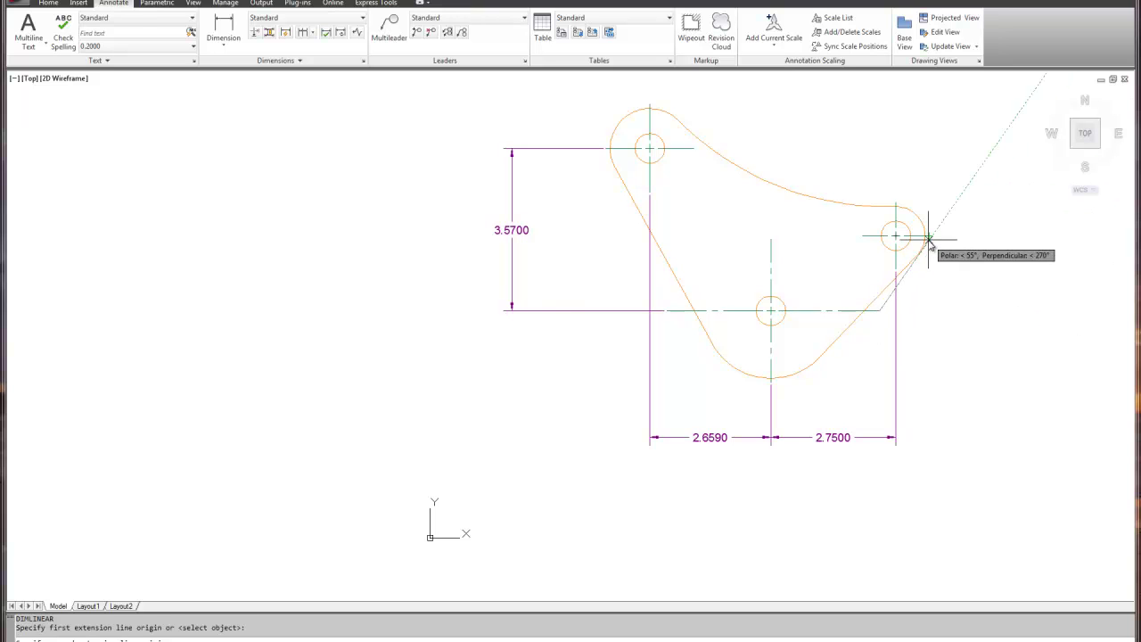
click(929, 237)
click(1007, 239)
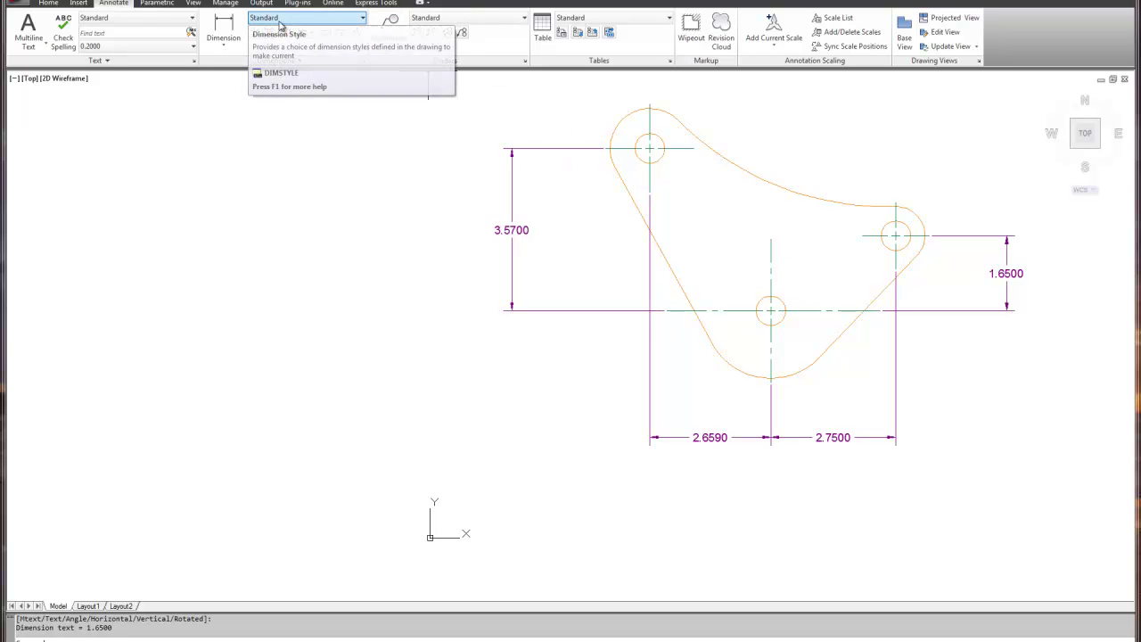
- Add radius dimensions R6.5000 on the large upper arc and R0.8750 on the top-left lobe
click(224, 43)
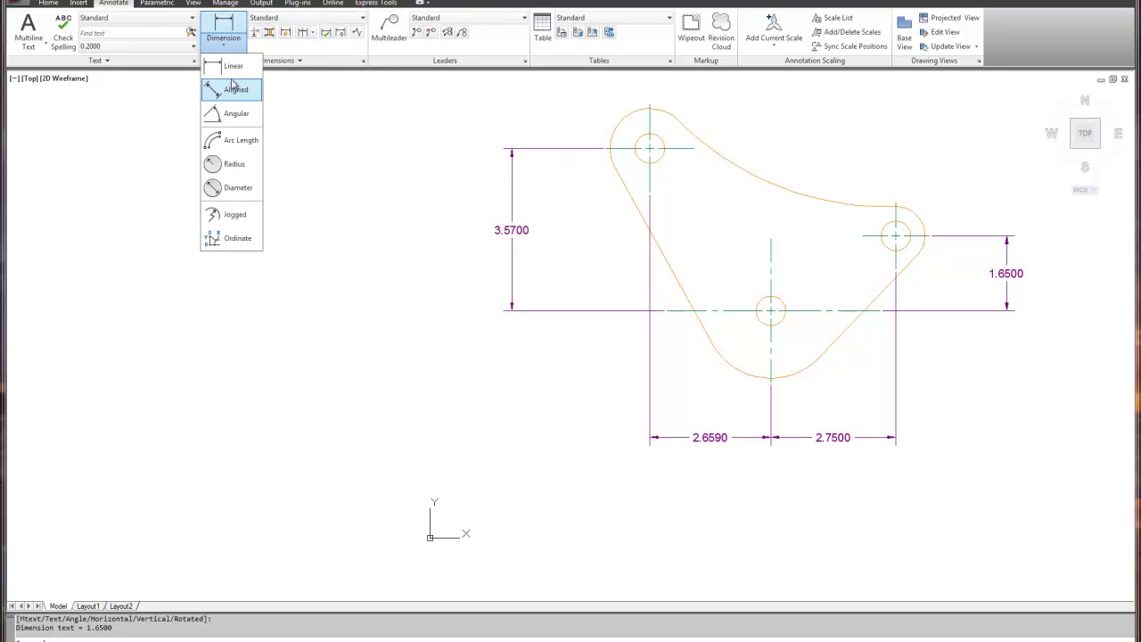
click(227, 164)
click(745, 174)
right_click(753, 126)
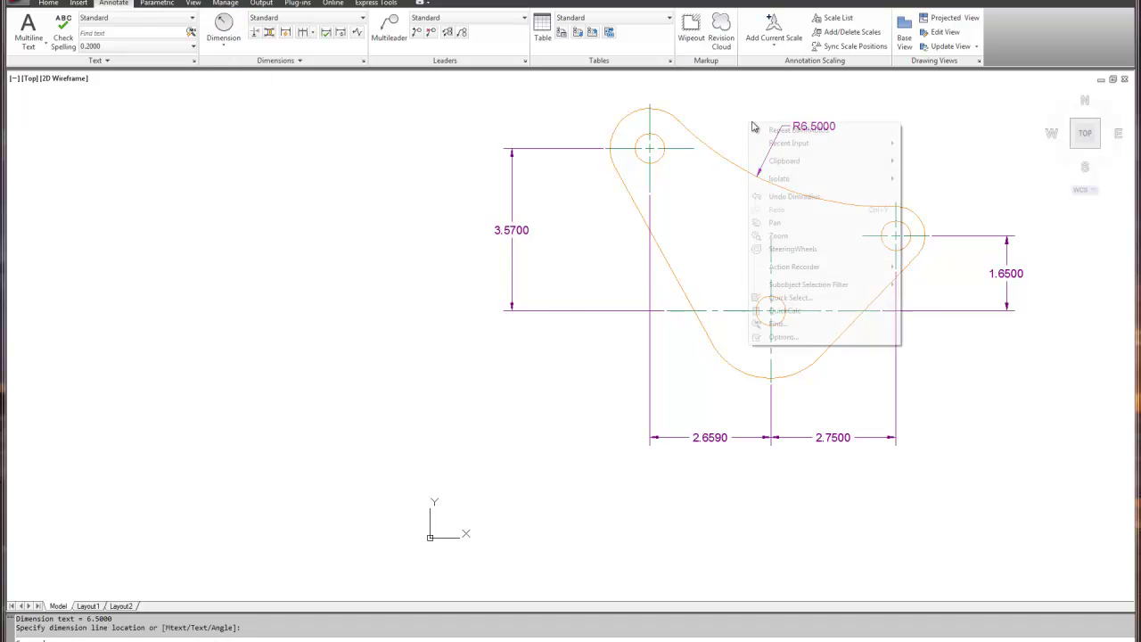
click(777, 129)
click(624, 117)
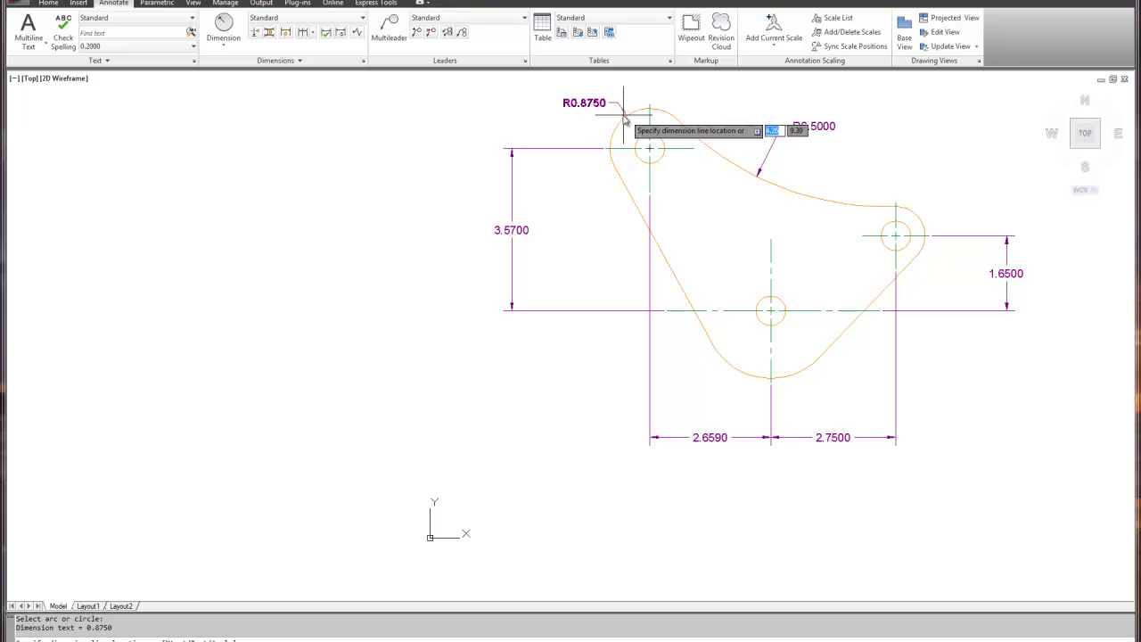
click(592, 98)
- Dimension the bottom arc as R1.4800 and the right lug's outer arc as R0.6400
right_click(585, 178)
click(630, 184)
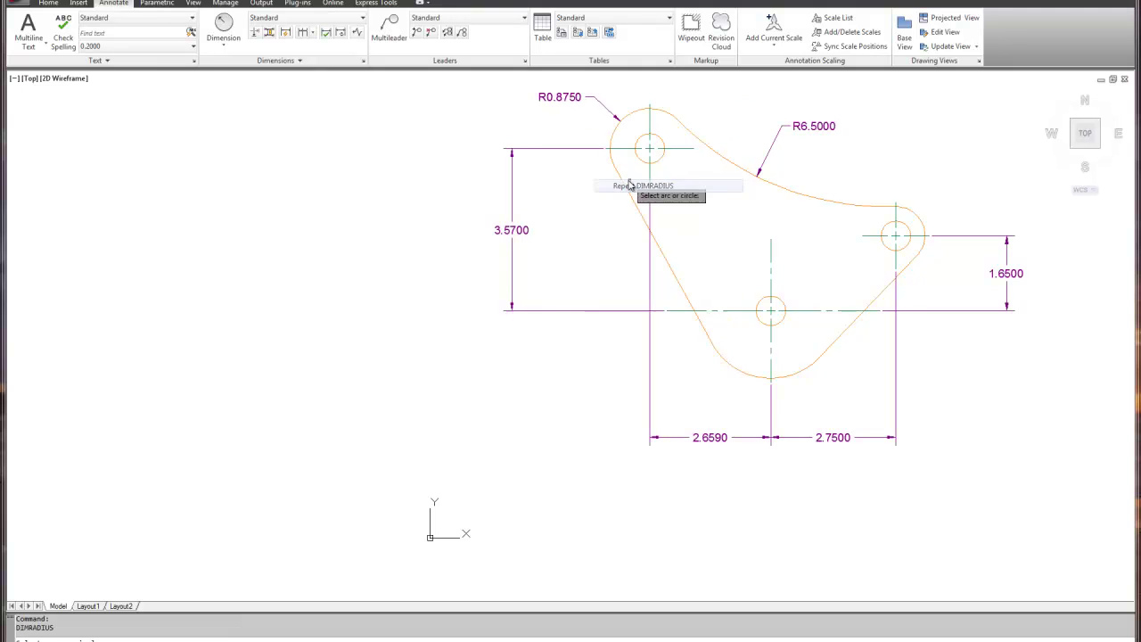
click(736, 372)
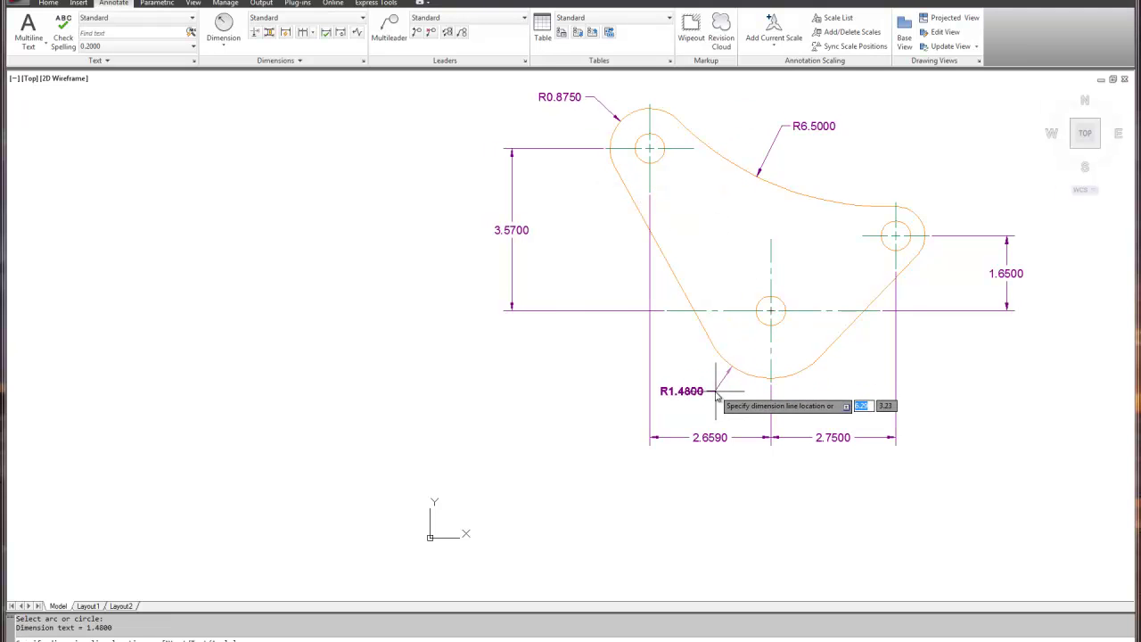
click(722, 398)
right_click(863, 390)
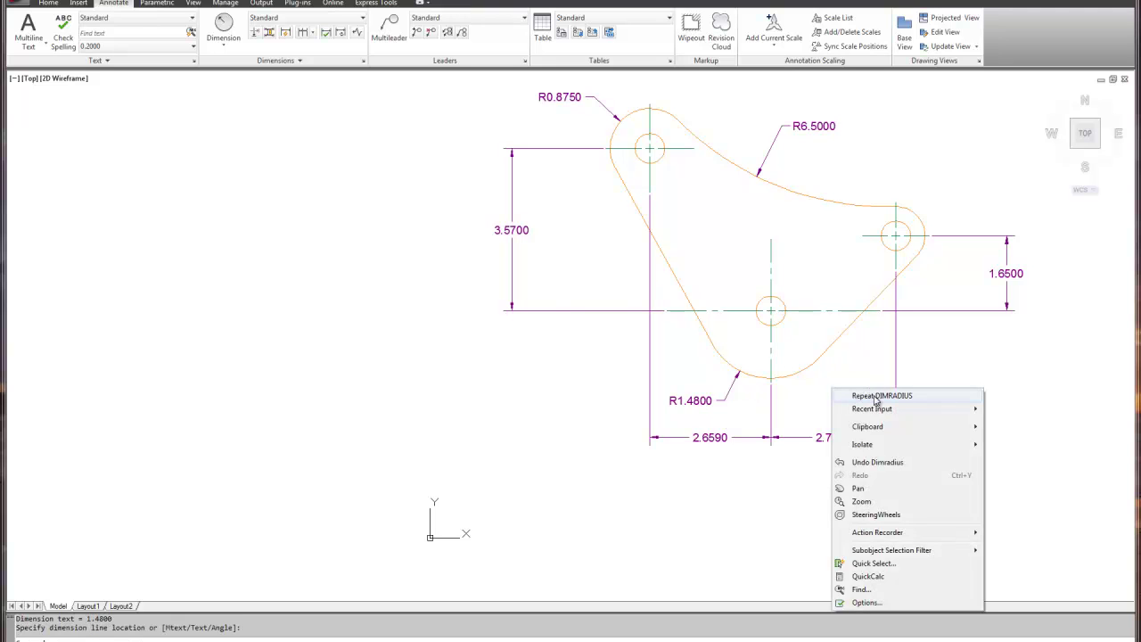
click(876, 400)
click(922, 223)
click(961, 198)
- Add an R0.3250 radius dimension above the right hole
right_click(903, 186)
click(938, 196)
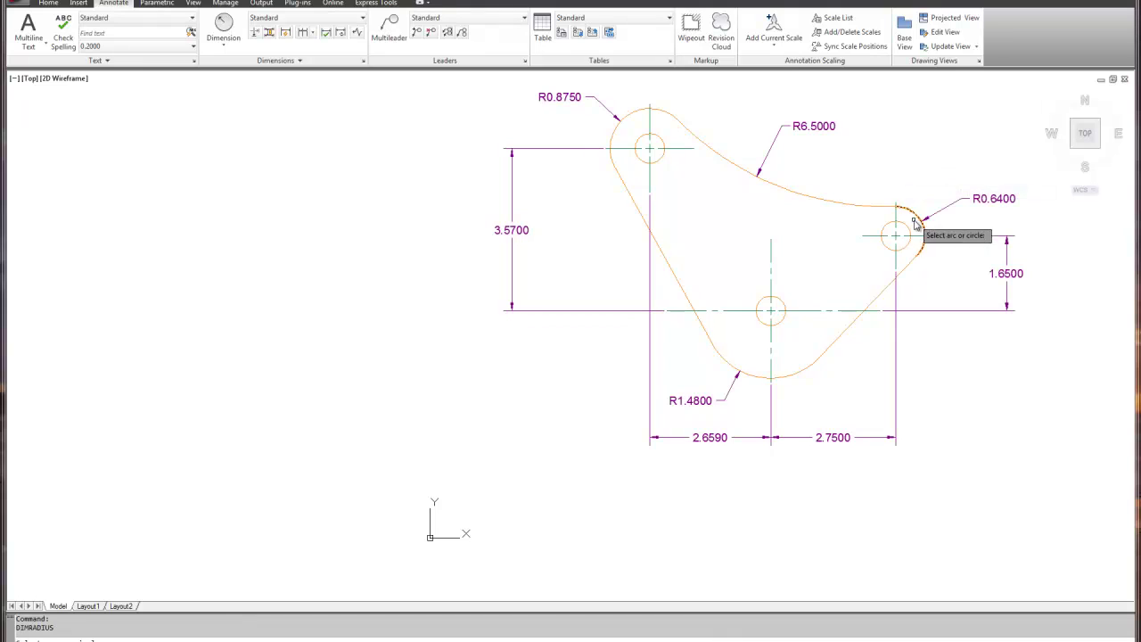
click(903, 225)
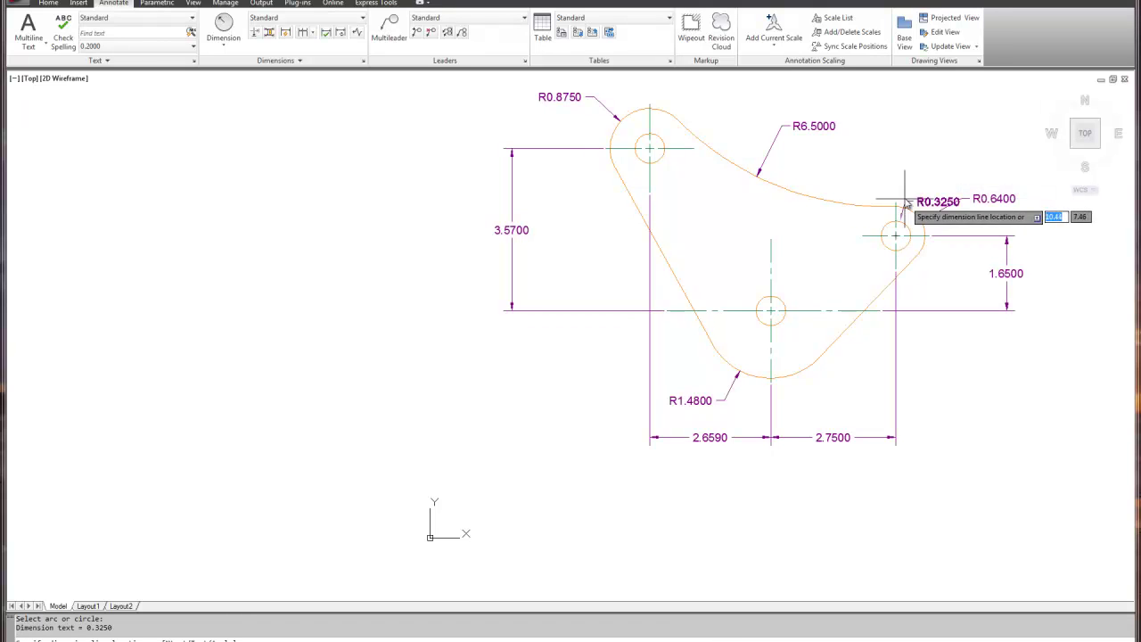
click(941, 159)
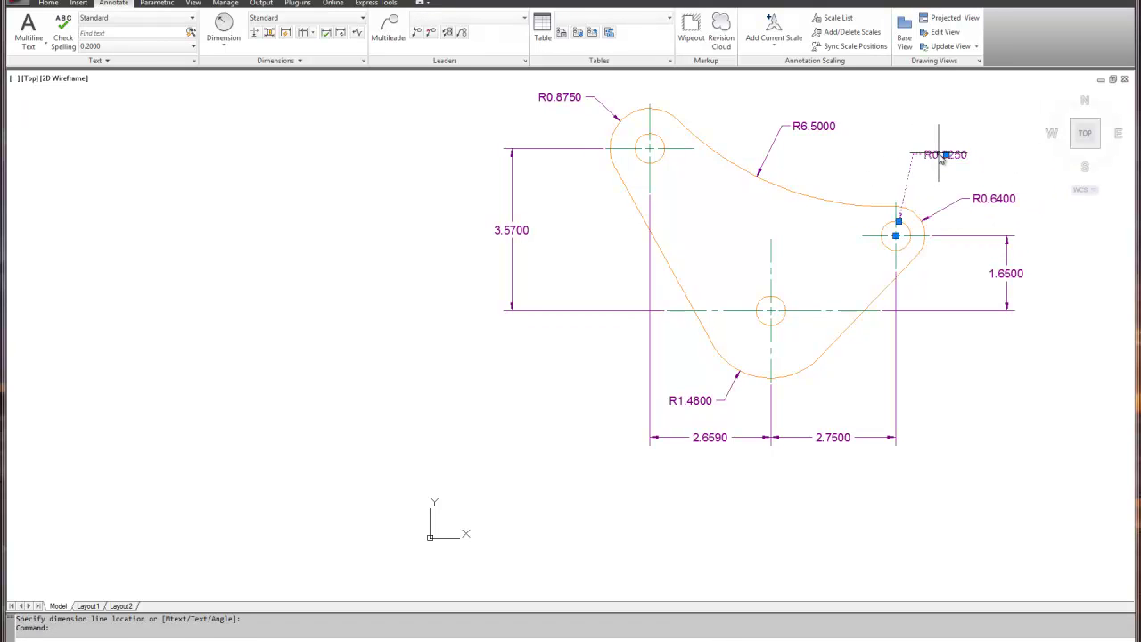
- Remove the R0.3250 radius callout from the right hole
double_click(941, 156)
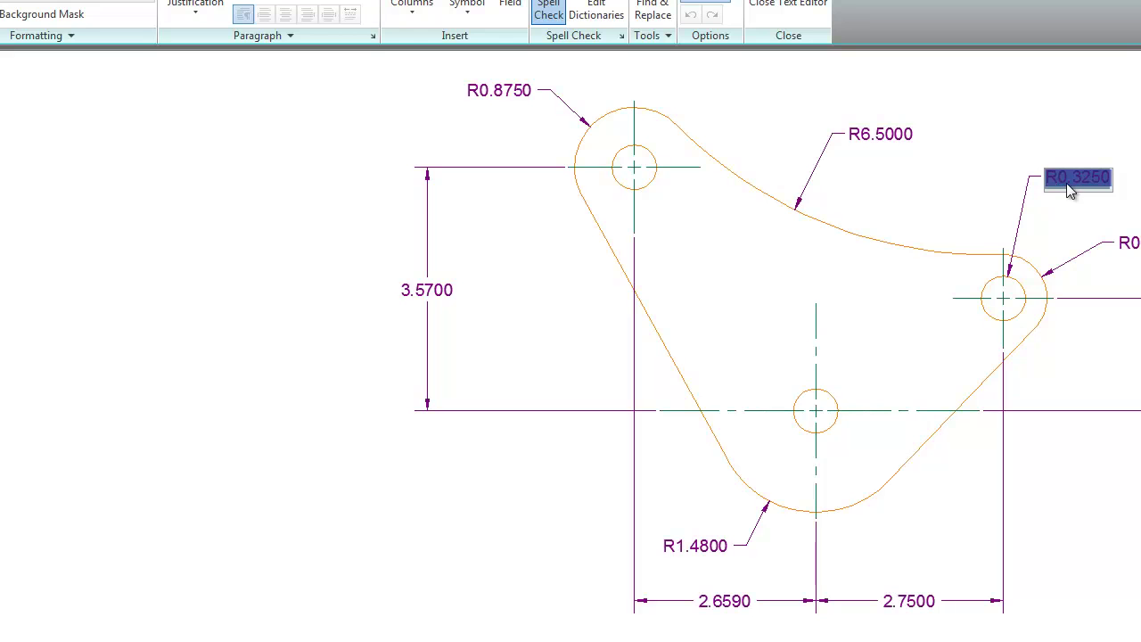
click(1060, 189)
click(1040, 177)
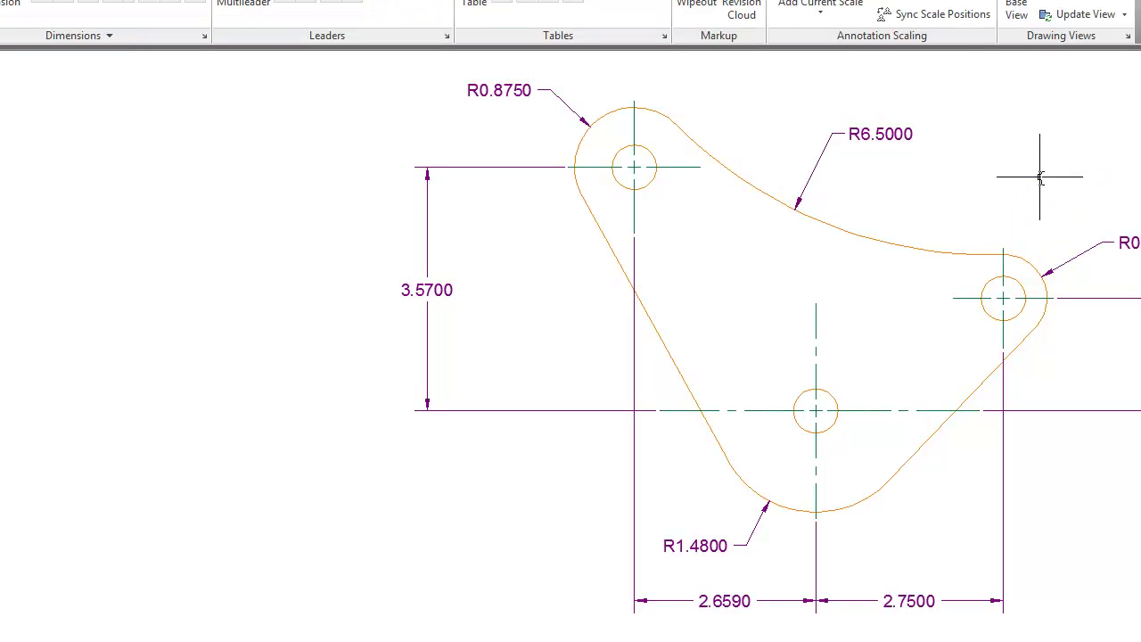
- Add a Ø0.6500 diameter dimension to the right hole, with text reading '3 X Ø0.6500'
click(15, 13)
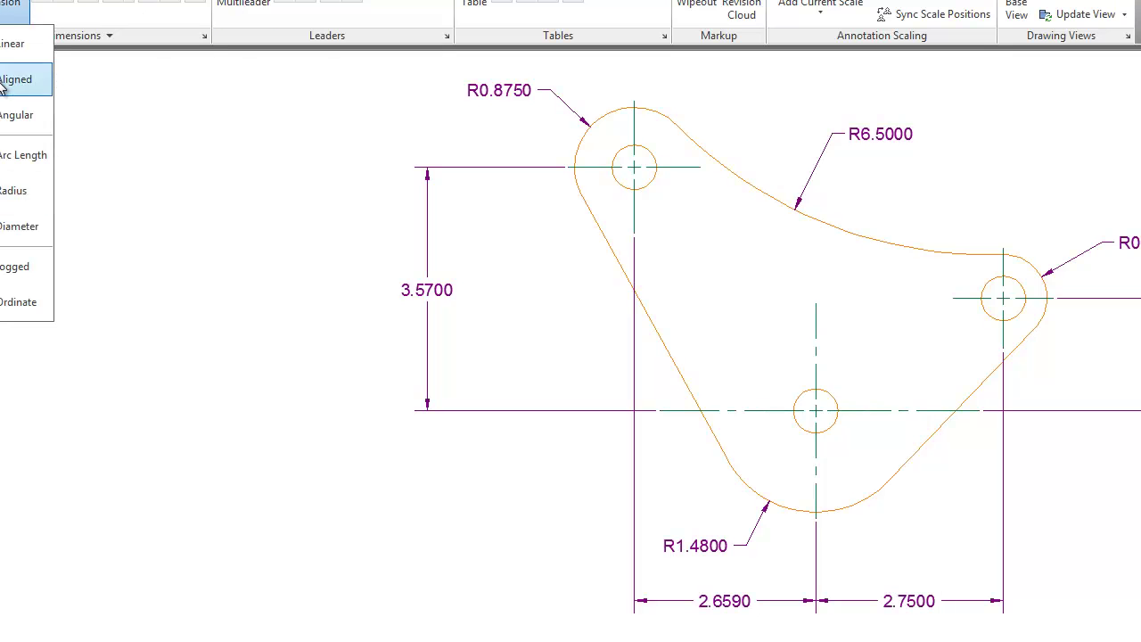
click(20, 226)
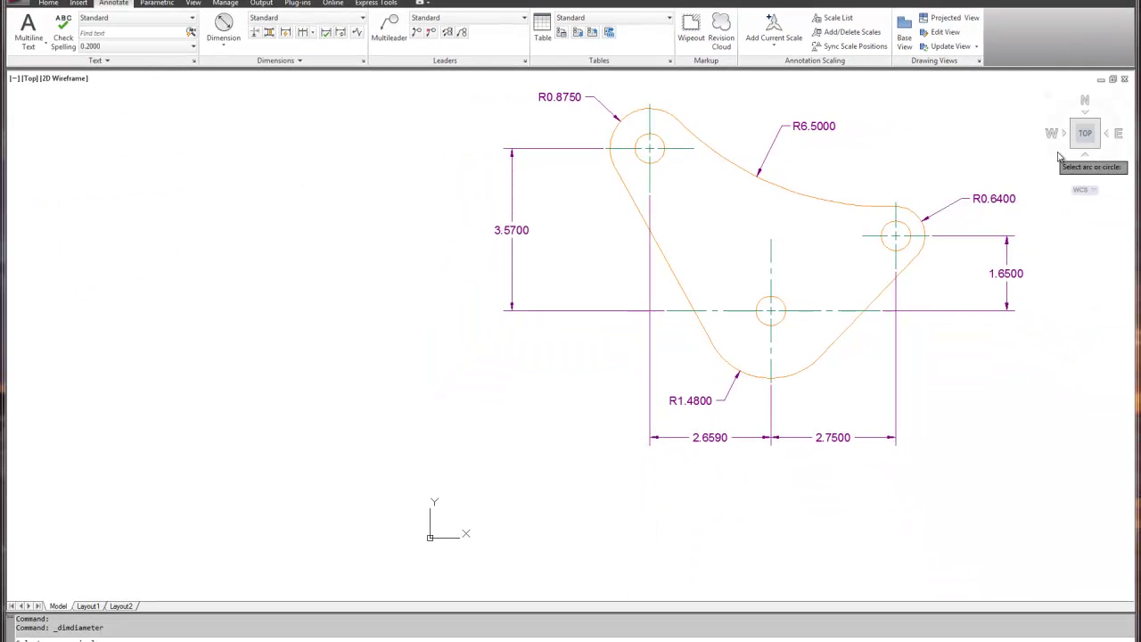
click(904, 232)
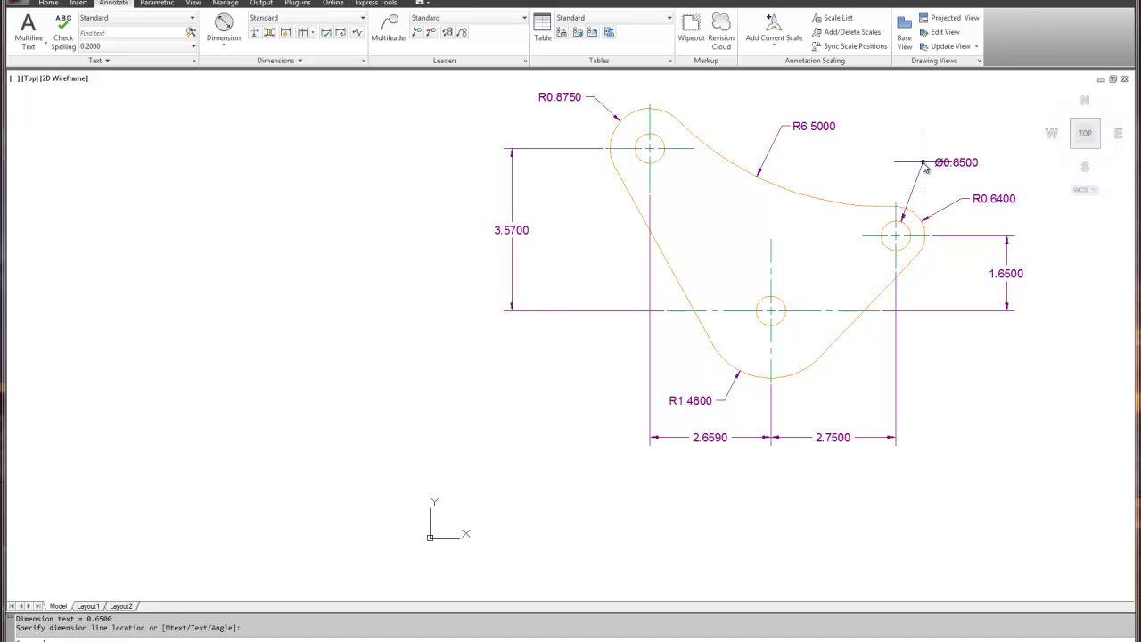
click(956, 168)
double_click(956, 165)
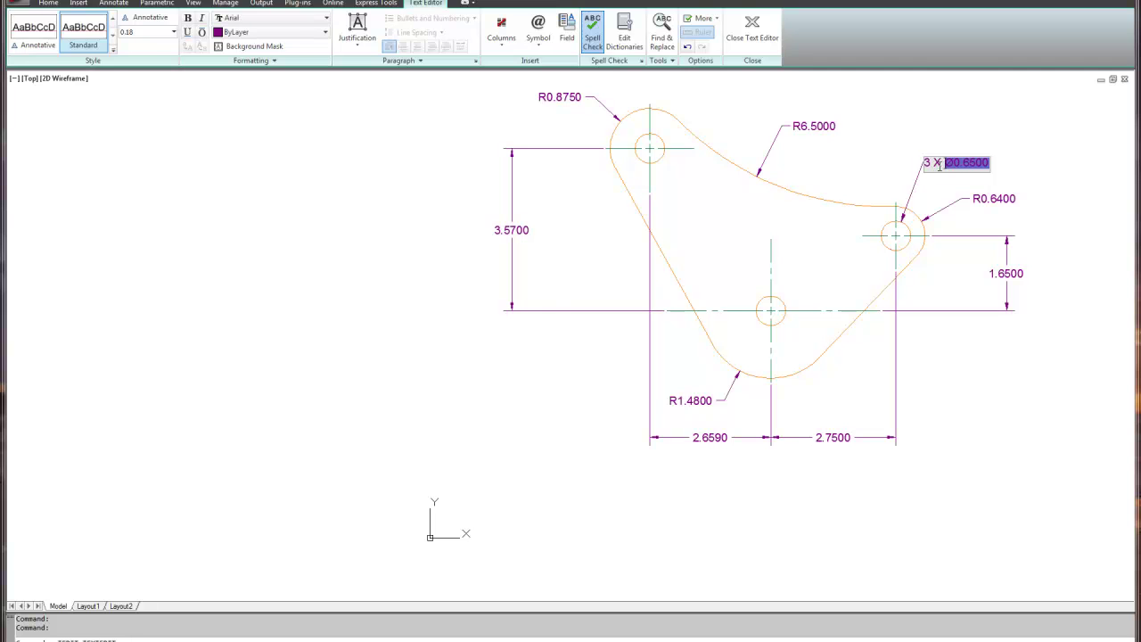
click(754, 32)
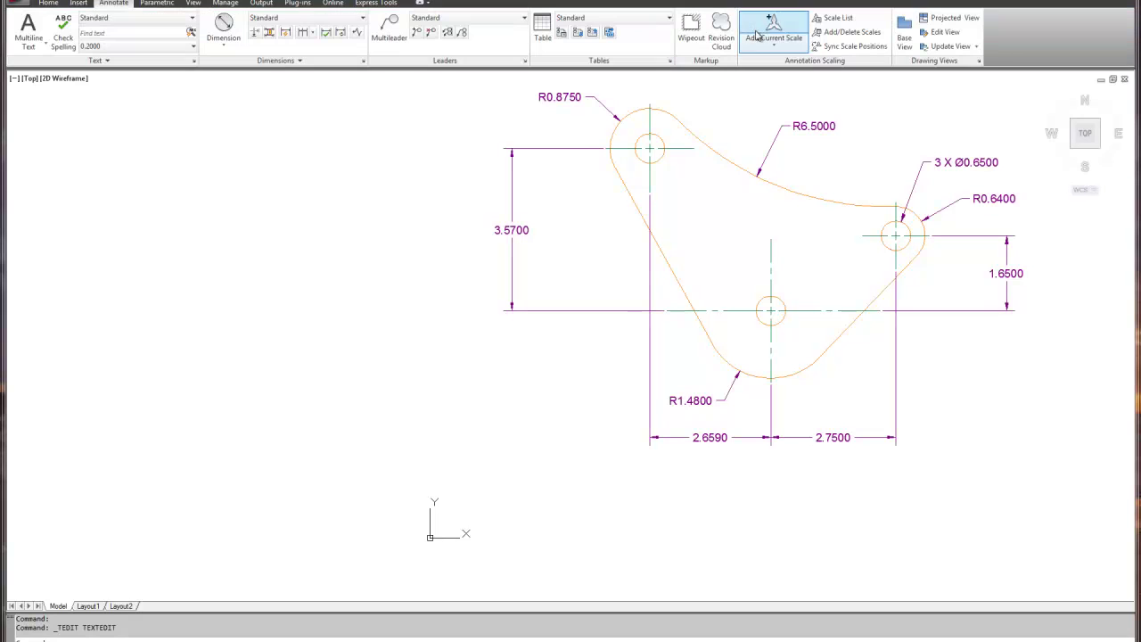
- Set all eight bracket dimensions to 0.00 precision
click(557, 105)
click(513, 234)
click(721, 438)
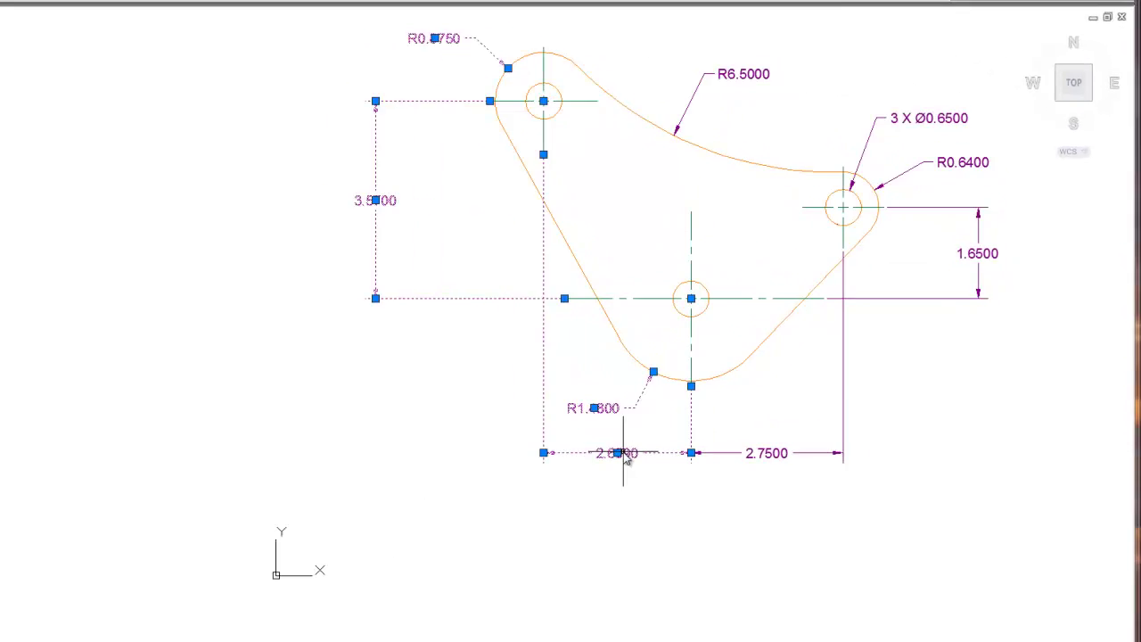
click(834, 437)
click(1007, 274)
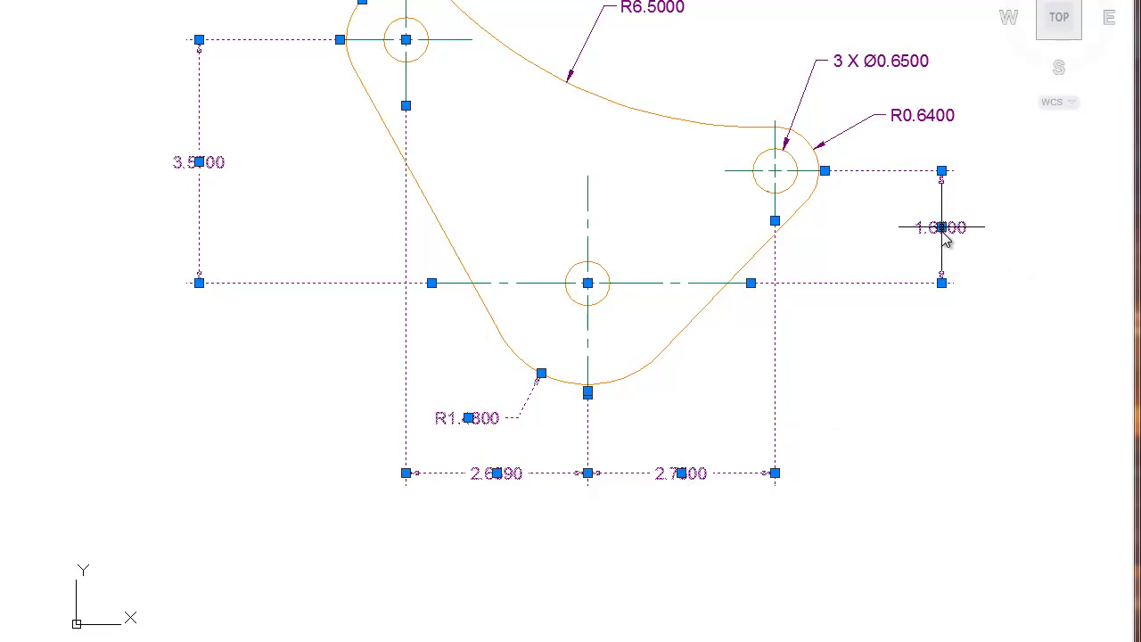
click(926, 115)
click(883, 61)
click(664, 10)
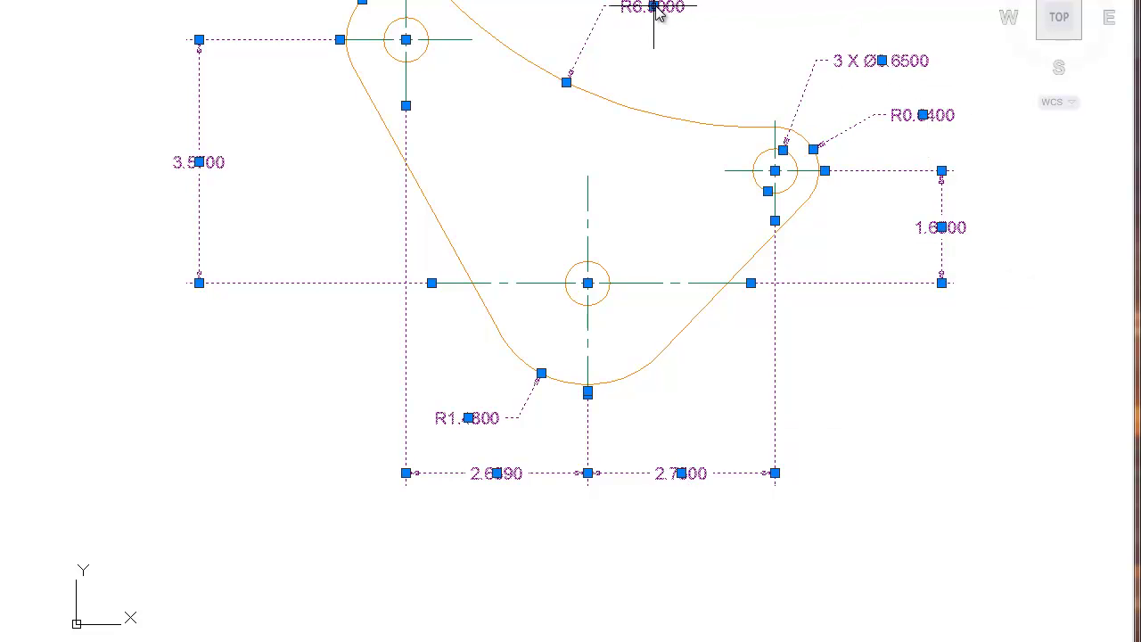
right_click(273, 150)
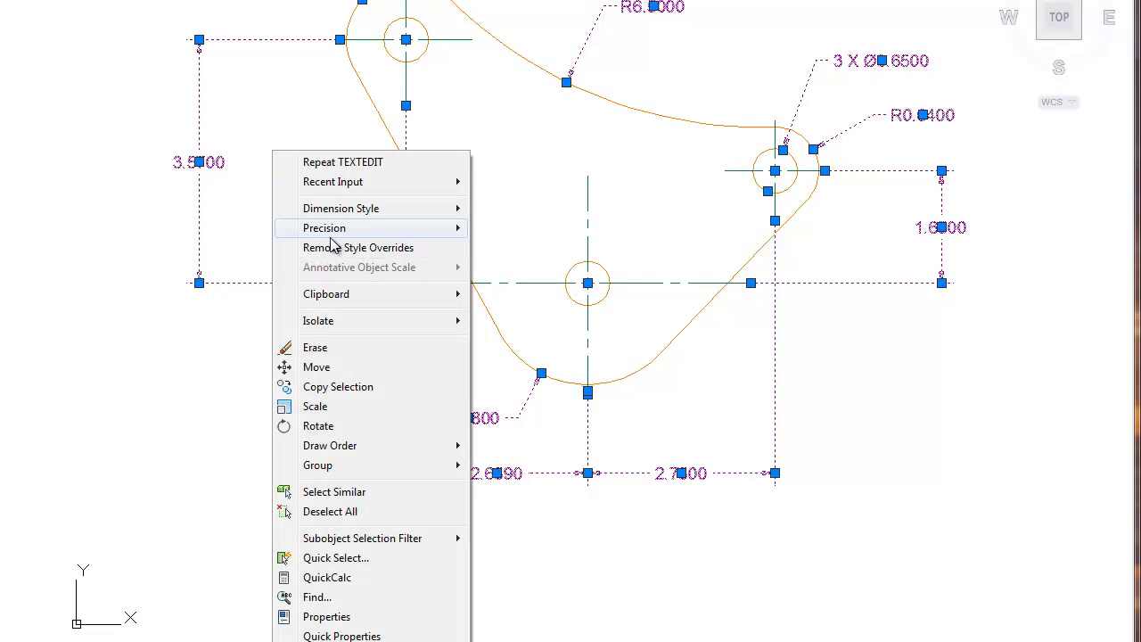
mouse_move(332, 236)
click(506, 266)
- Return the 2.66 horizontal dimension to 0.000 precision so it reads 2.659, then clear the selection
click(502, 470)
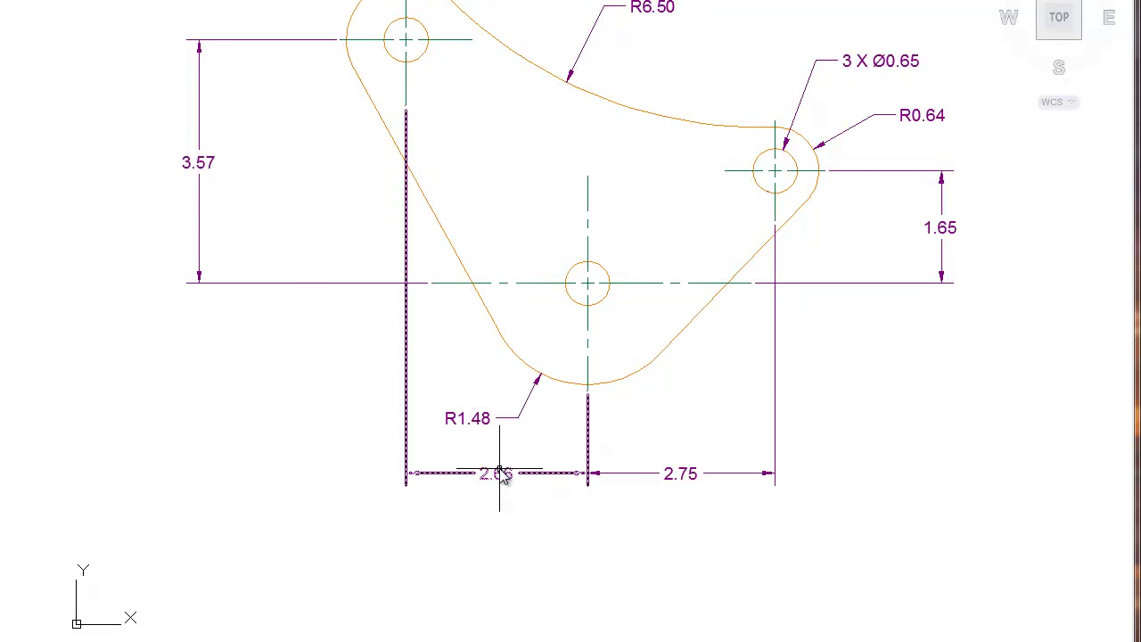
mouse_move(499, 474)
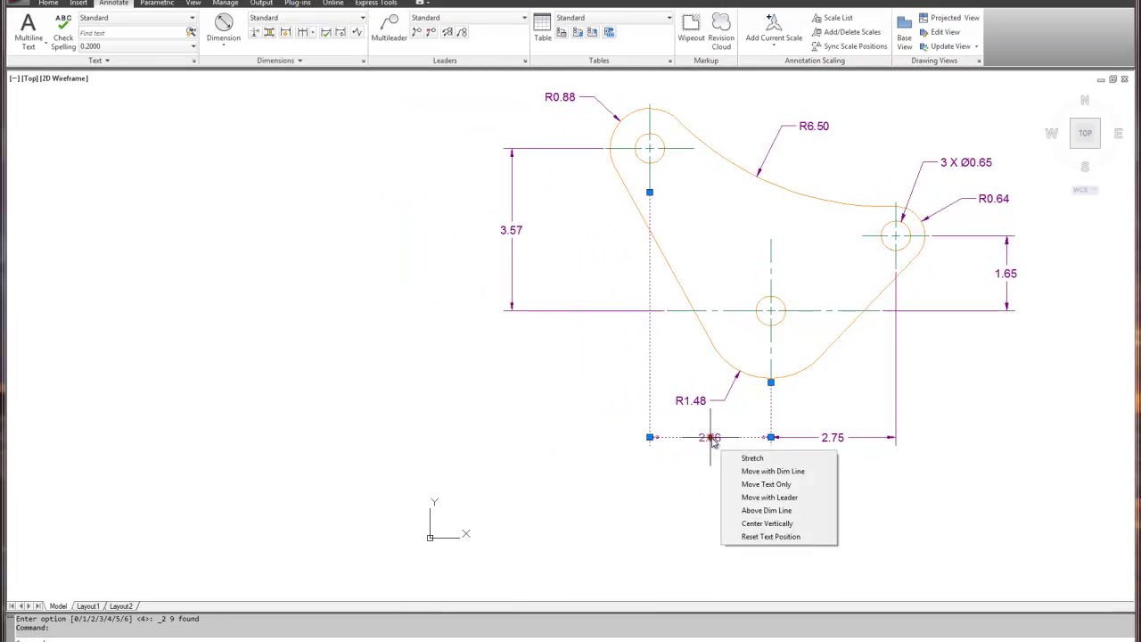
right_click(718, 445)
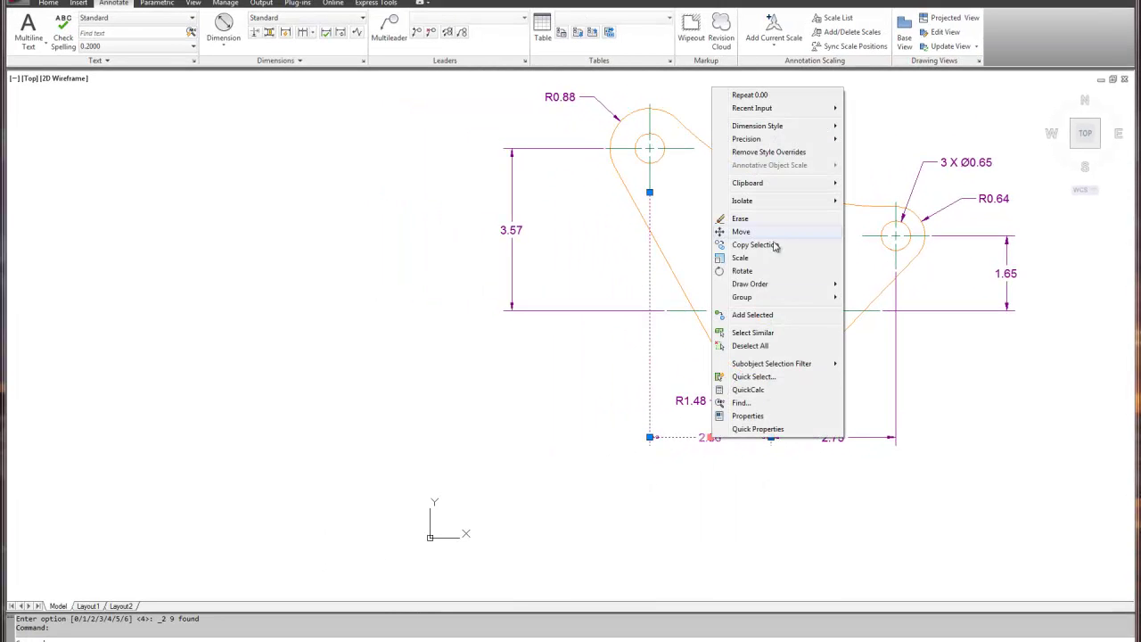
mouse_move(775, 143)
click(874, 178)
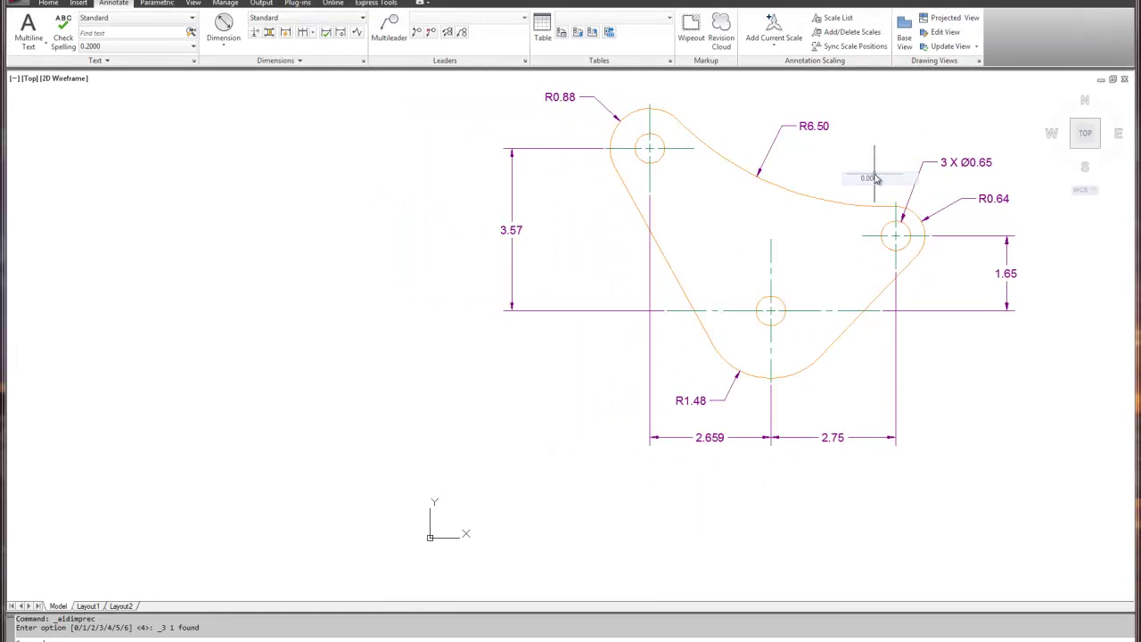
key(Escape)
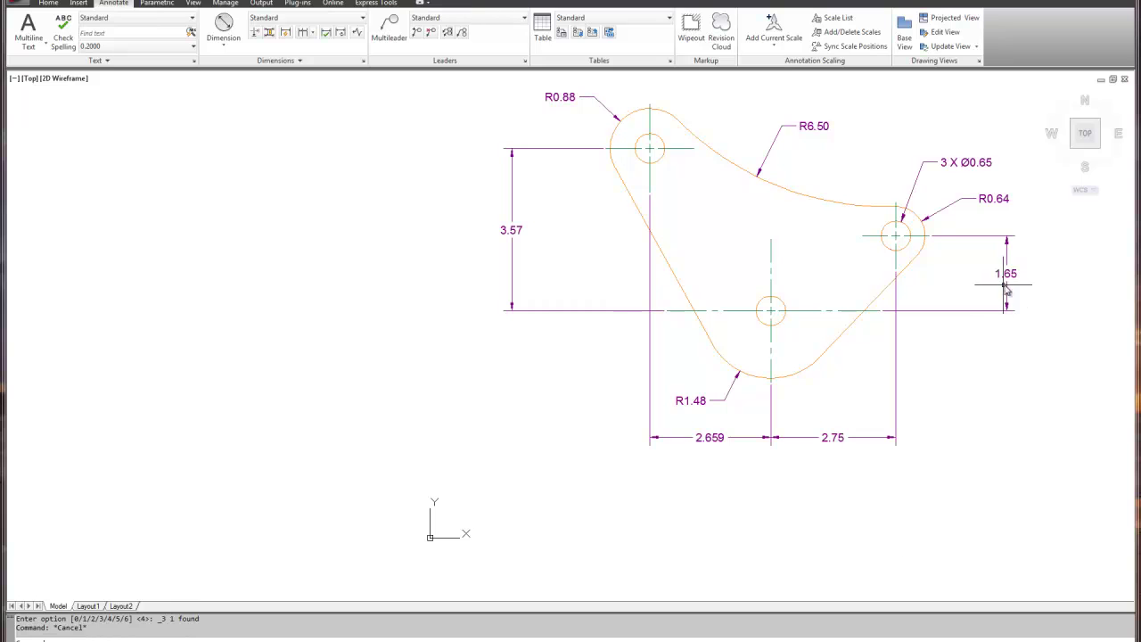